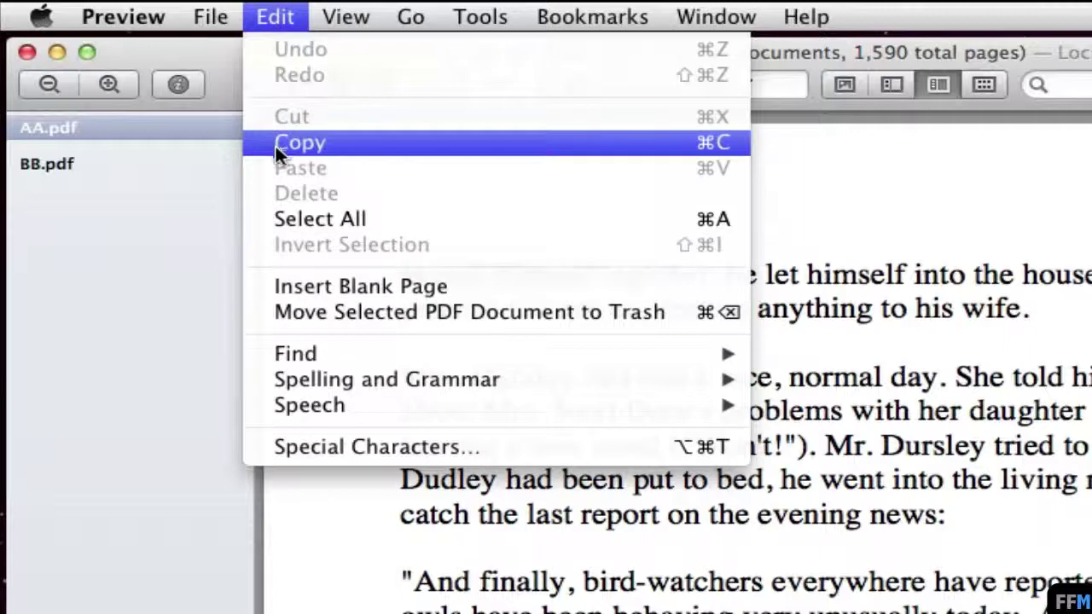
- Try to copy the selected text "to pull himself" from page 7 of AA.pdf, cancelling the owner password request
{"action": "left_click", "coordinate": [260, 148]}
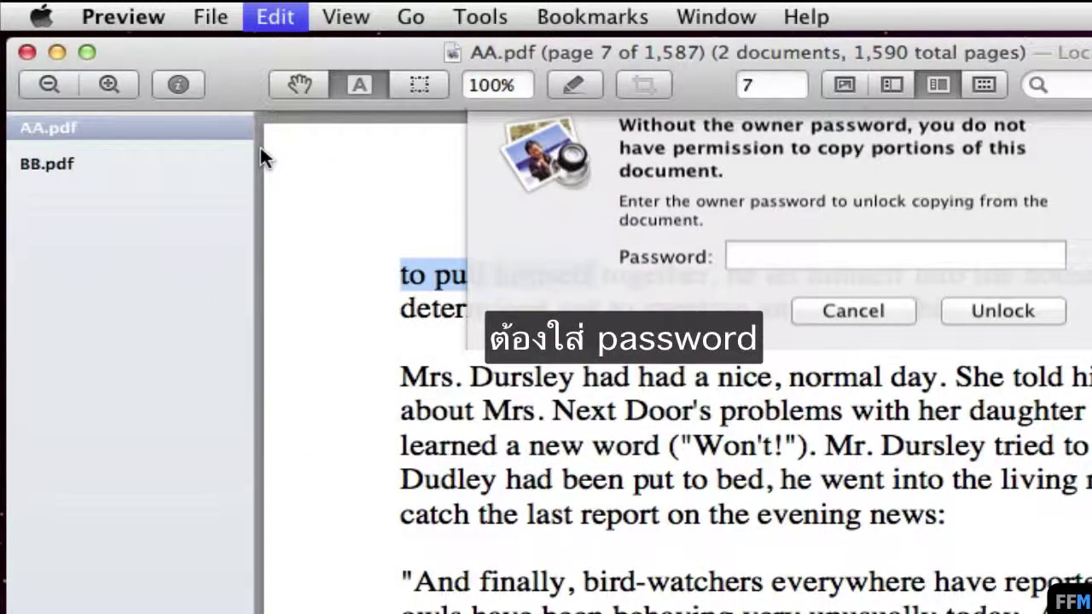
{"action": "left_click", "coordinate": [907, 281]}
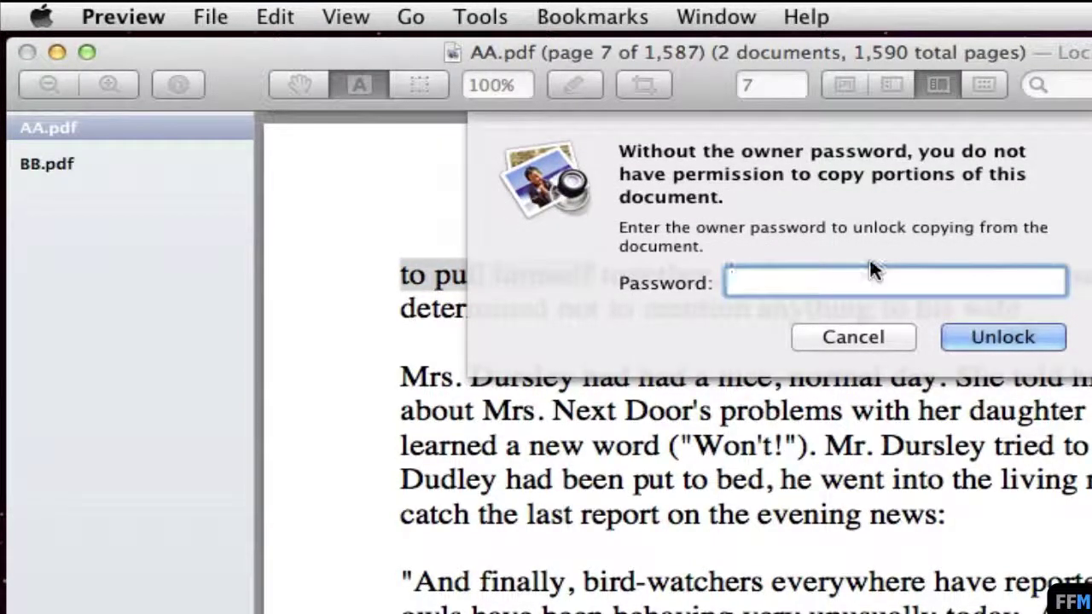
{"action": "left_click", "coordinate": [843, 338]}
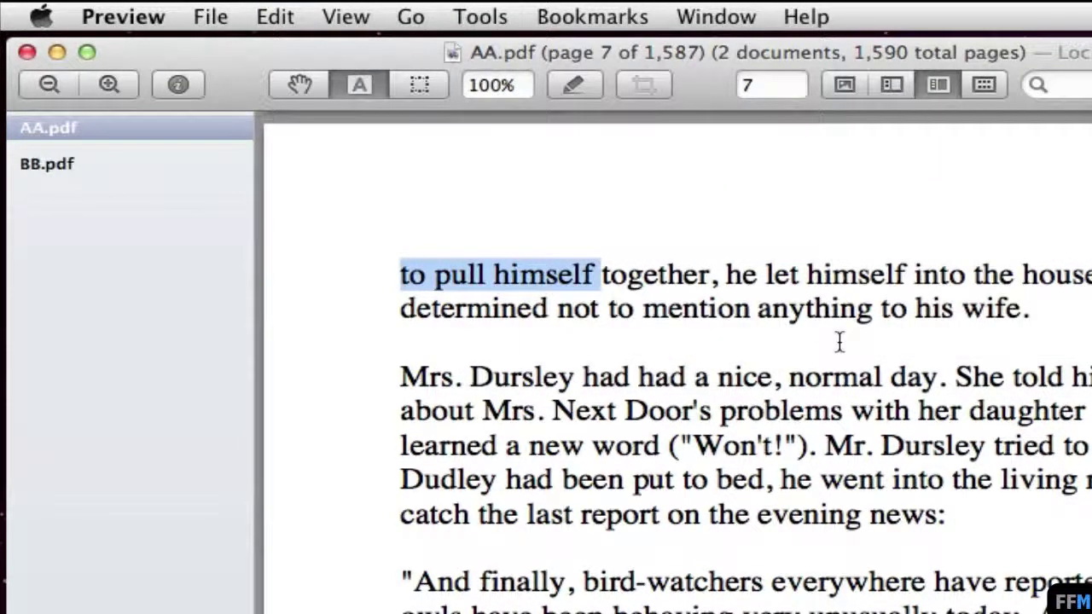
- Copy the words "I CALLED one" from the first paragraph of the story in BB.pdf
{"action": "left_click", "coordinate": [101, 161]}
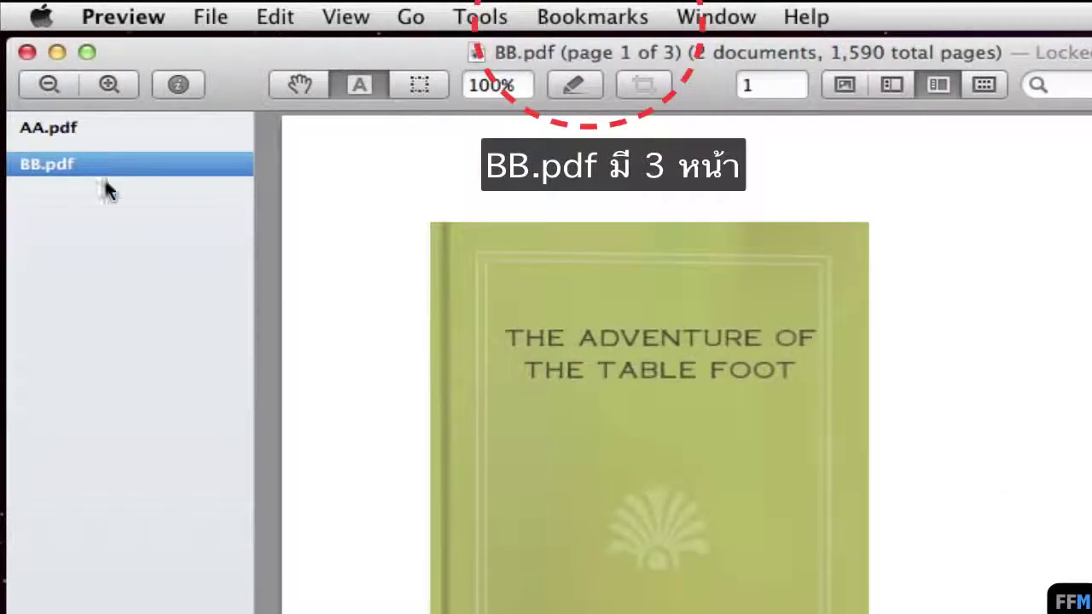
{"action": "scroll", "coordinate": [594, 373], "scroll_direction": "down", "scroll_amount": 10}
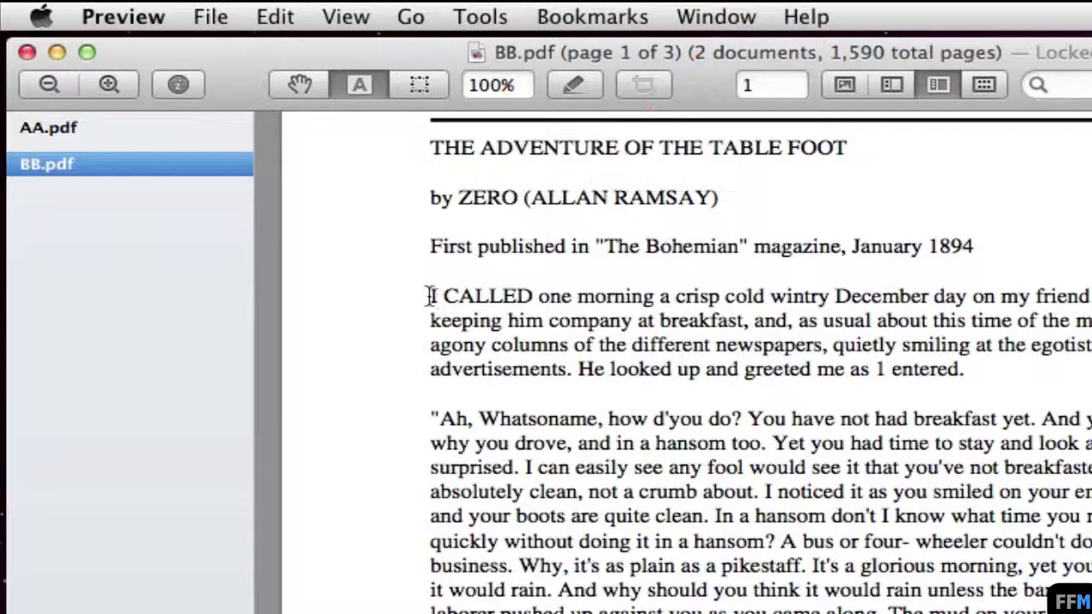
{"action": "left_click_drag", "start_coordinate": [432, 294], "coordinate": [563, 294]}
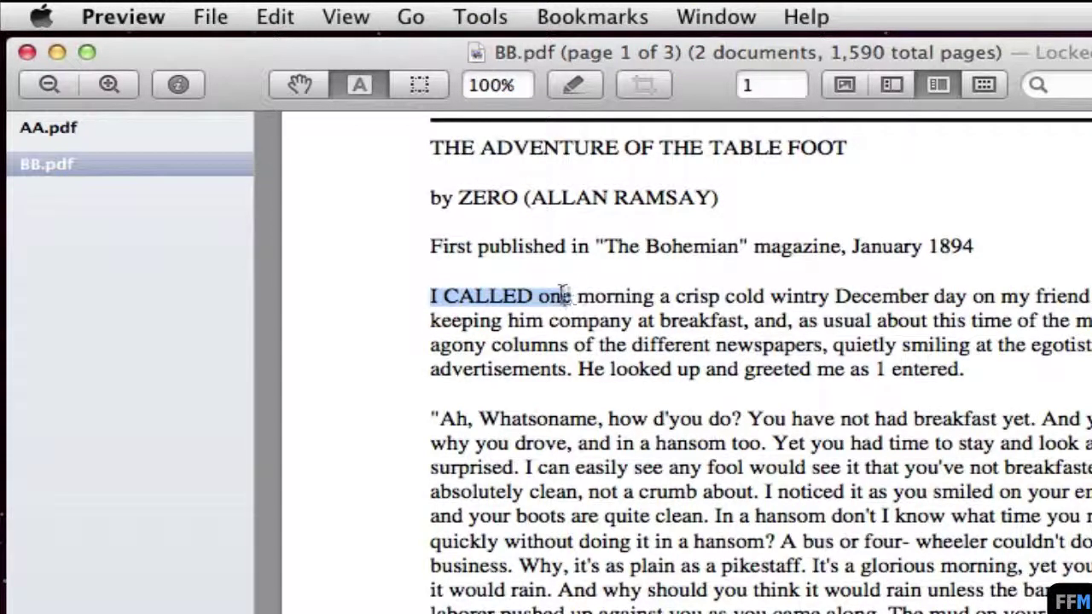
{"action": "right_click", "coordinate": [555, 293]}
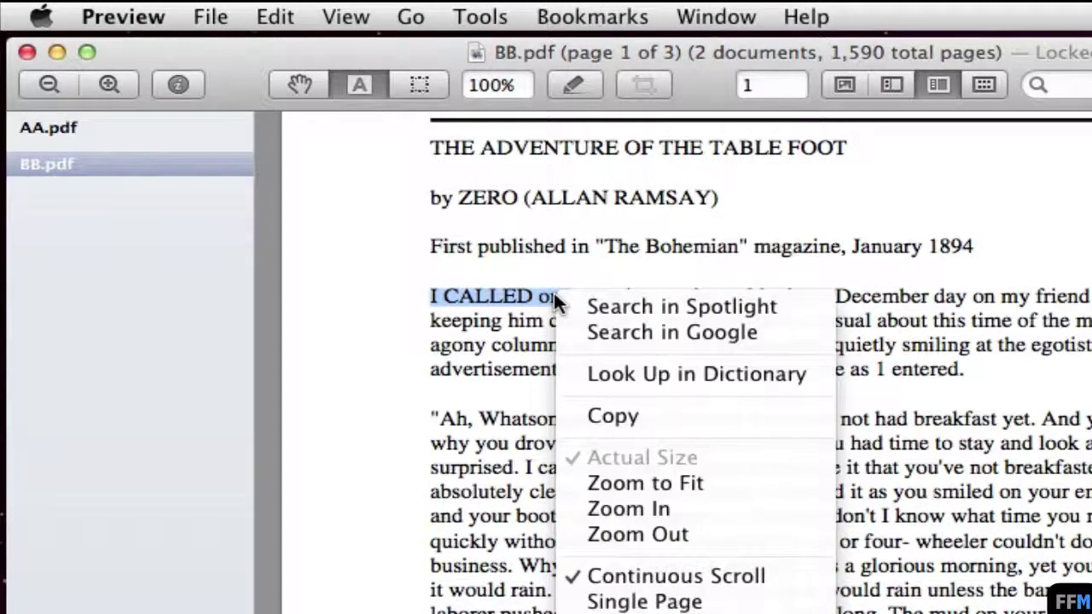
{"action": "left_click", "coordinate": [572, 415]}
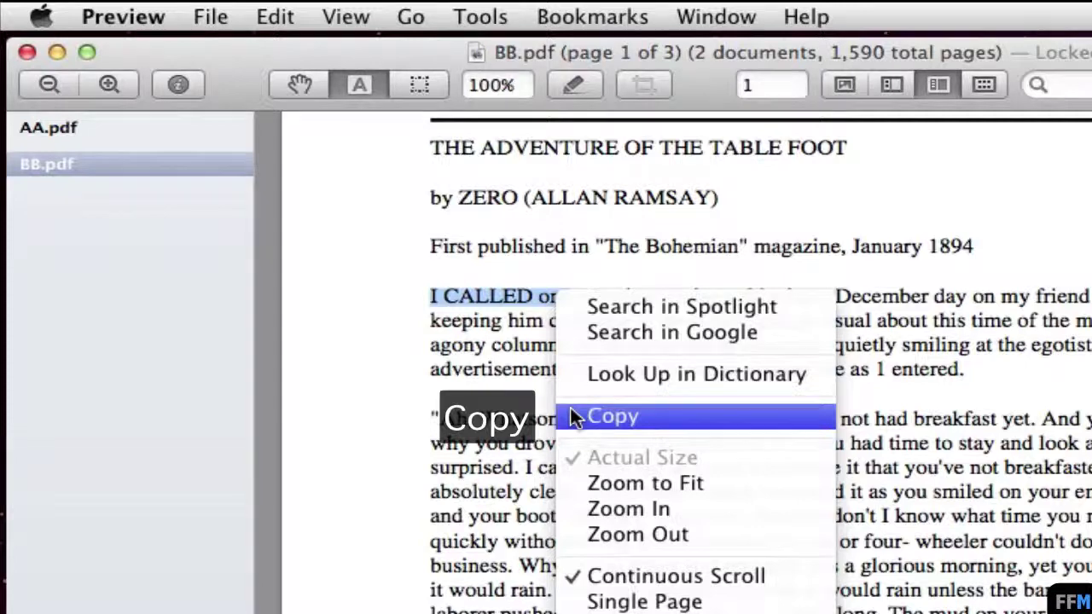
- Show the page thumbnails of both documents and close AA.pdf
{"action": "left_click", "coordinate": [896, 82]}
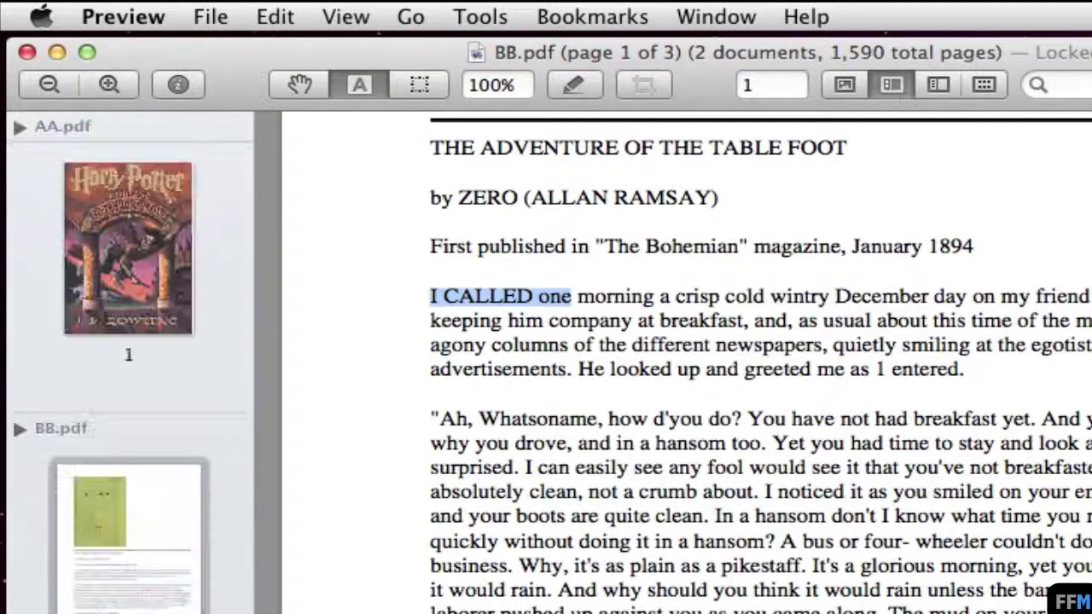
{"action": "right_click", "coordinate": [98, 186]}
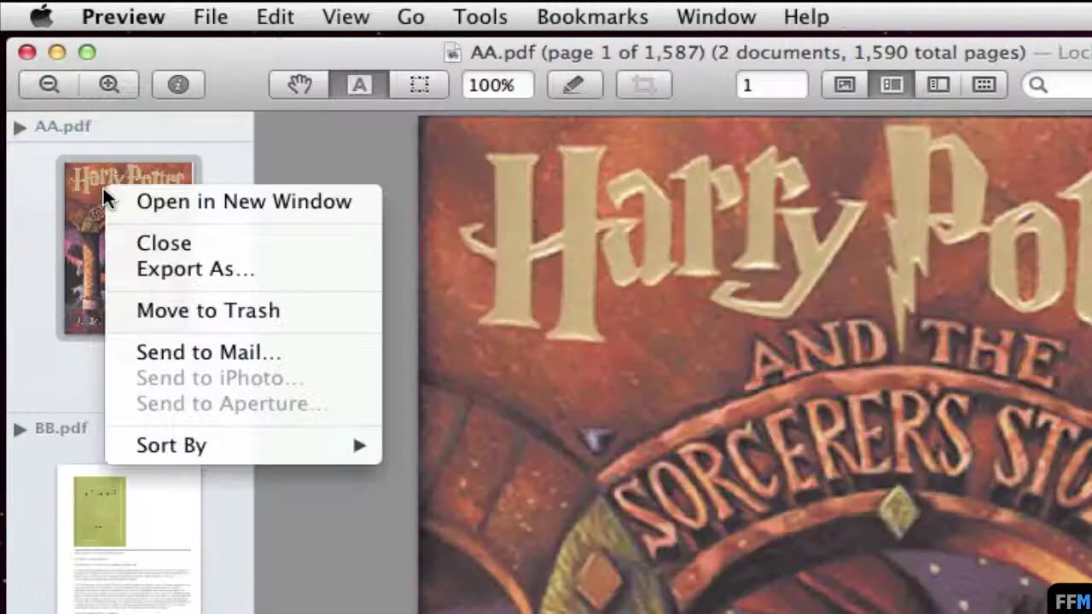
{"action": "left_click", "coordinate": [124, 243]}
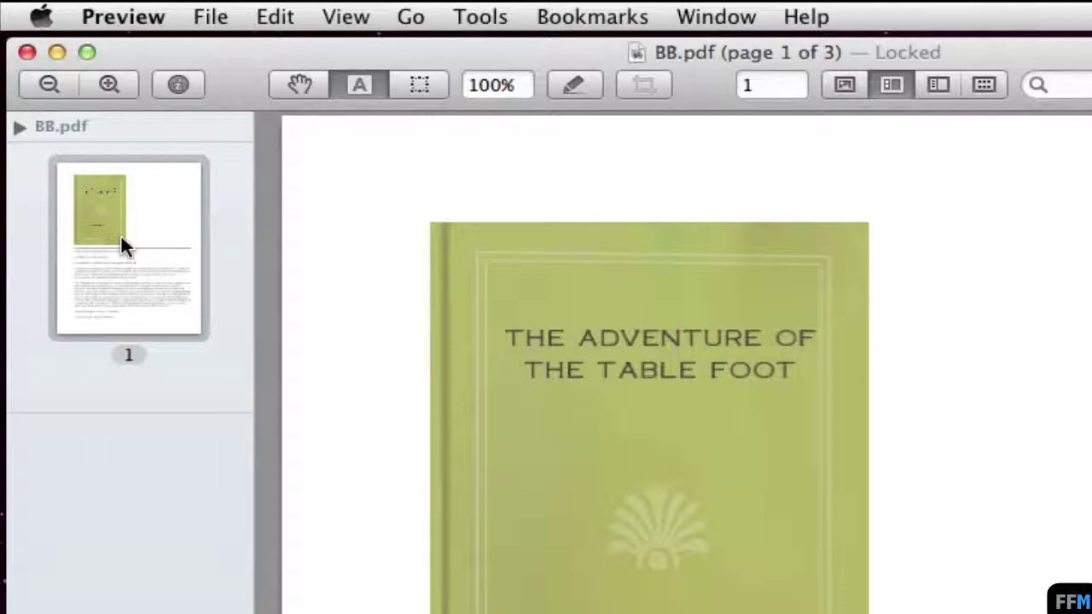
- Start saving BB.pdf as a new PDF through the print settings, with the file name CC in the PDF folder
{"action": "left_click", "coordinate": [191, 15]}
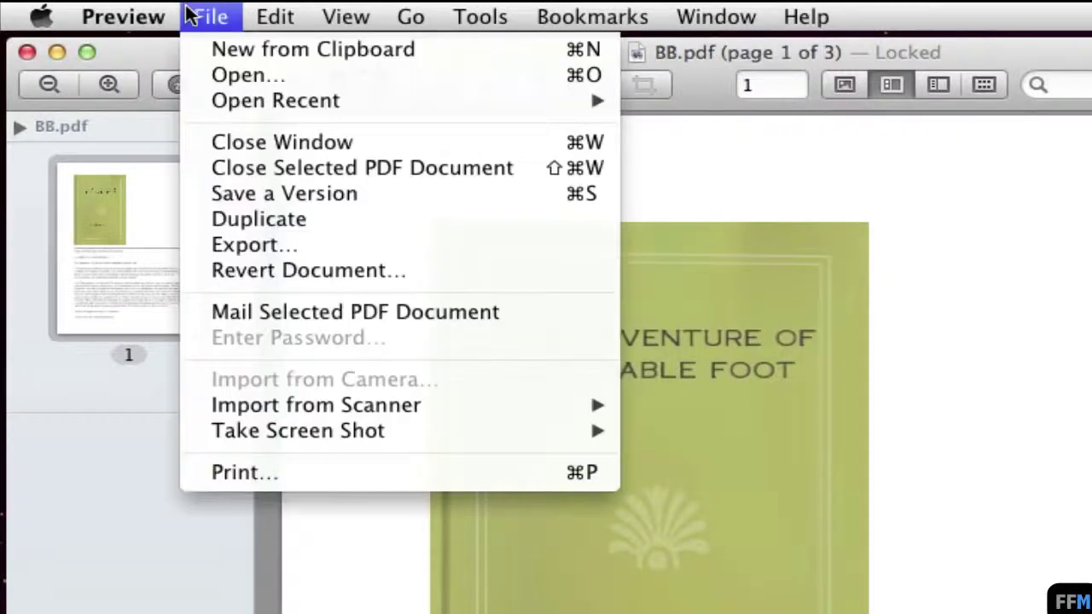
{"action": "left_click", "coordinate": [199, 473]}
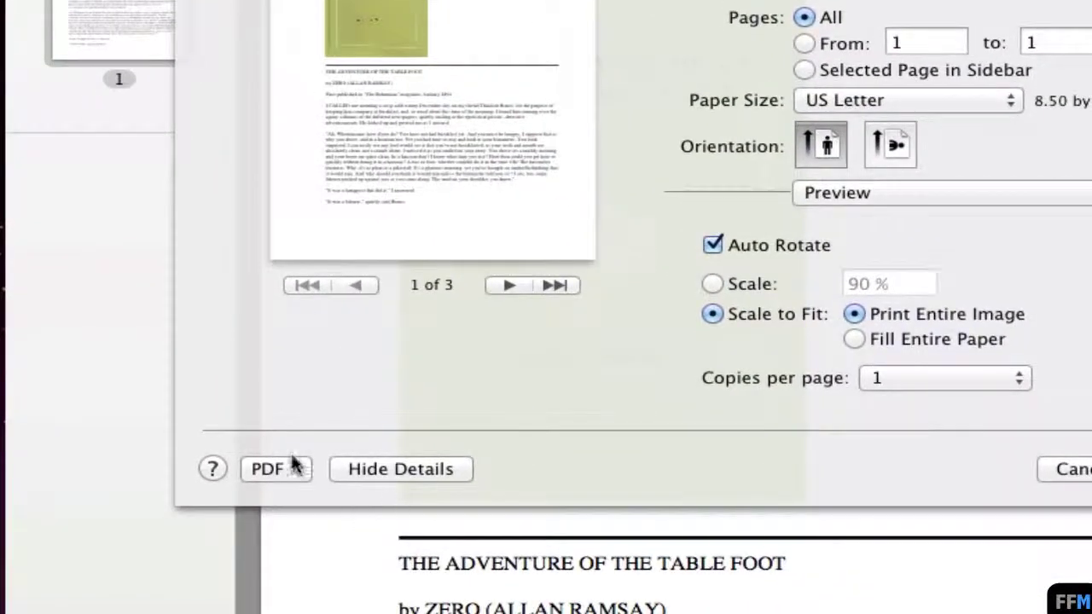
{"action": "left_click", "coordinate": [300, 467]}
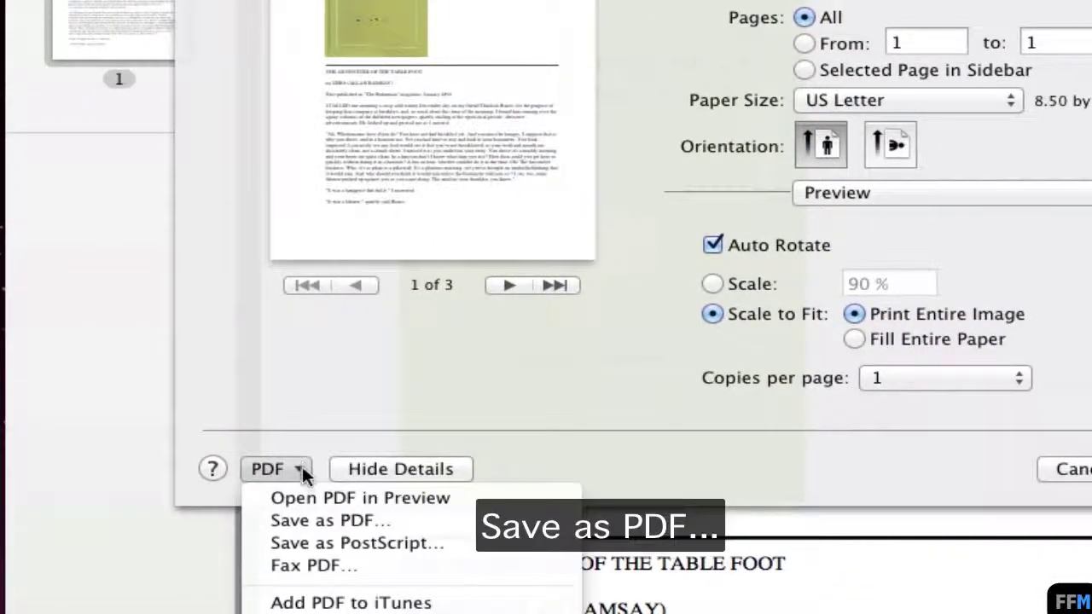
{"action": "left_click", "coordinate": [448, 520]}
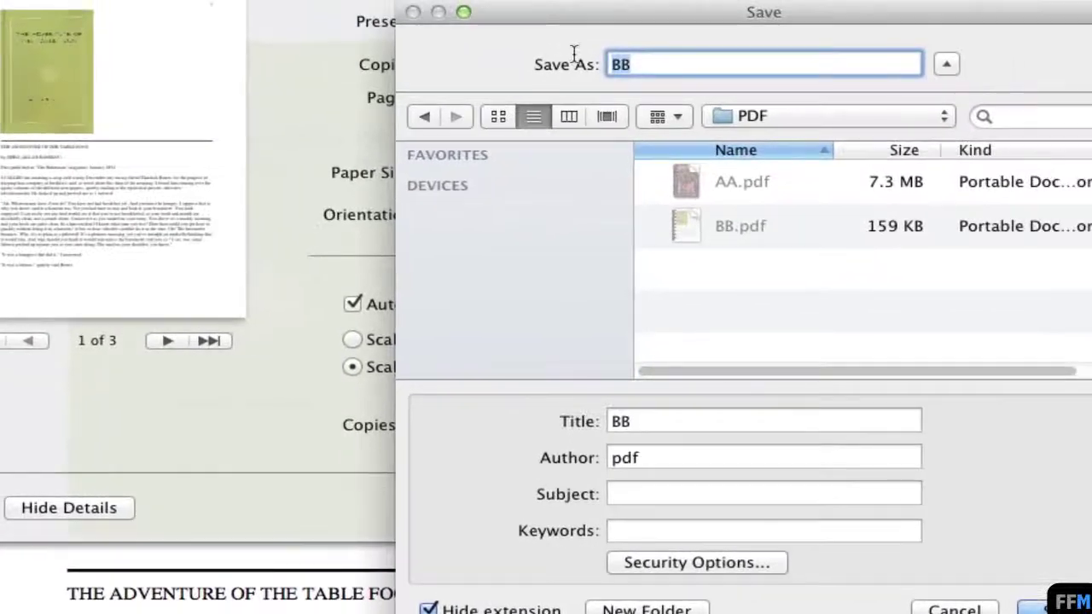
{"action": "type", "text": "CC"}
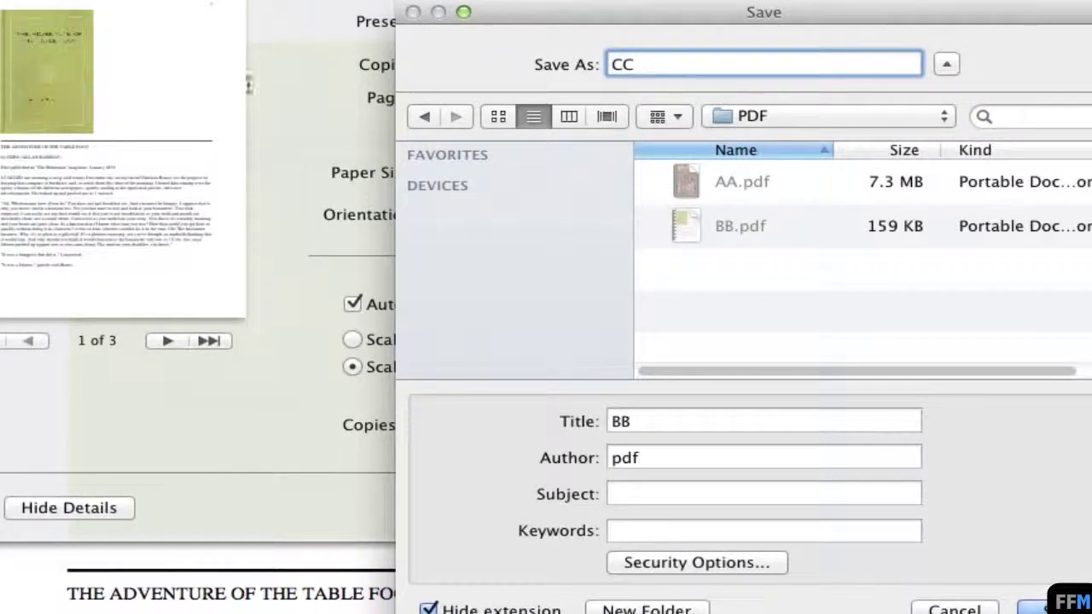
- Require a password for copying content and printing, enter and verify that password, and save the PDF with the title CC
{"action": "left_click", "coordinate": [782, 563]}
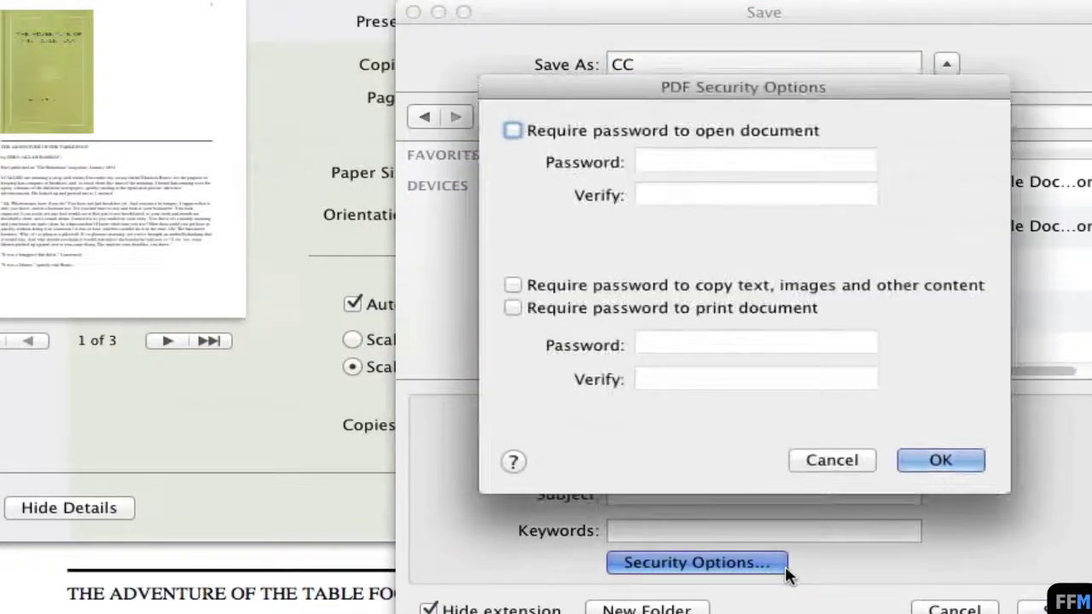
{"action": "left_click", "coordinate": [544, 285]}
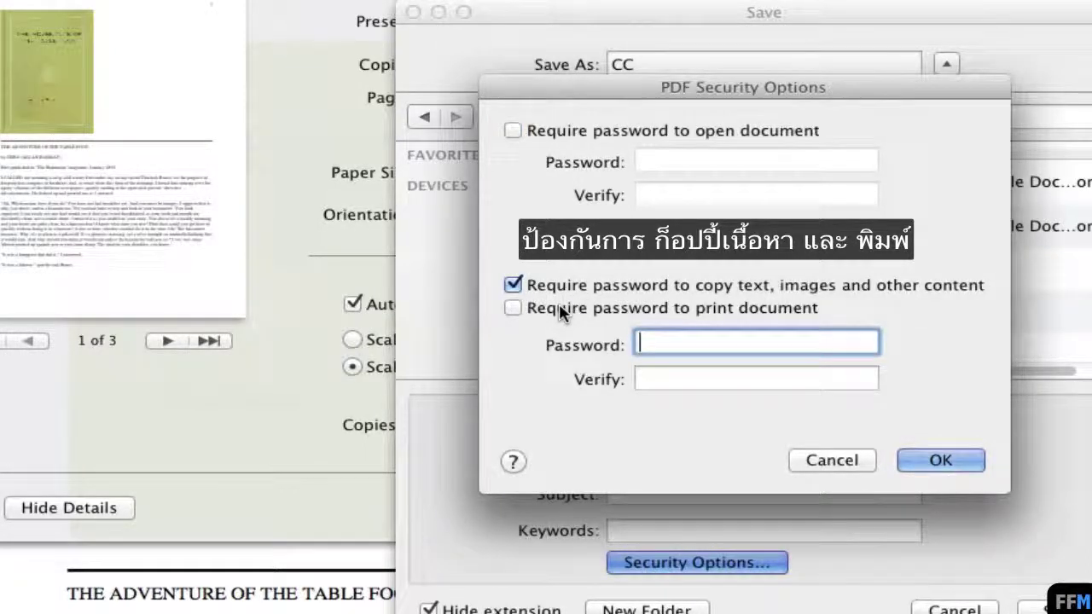
{"action": "left_click", "coordinate": [559, 312]}
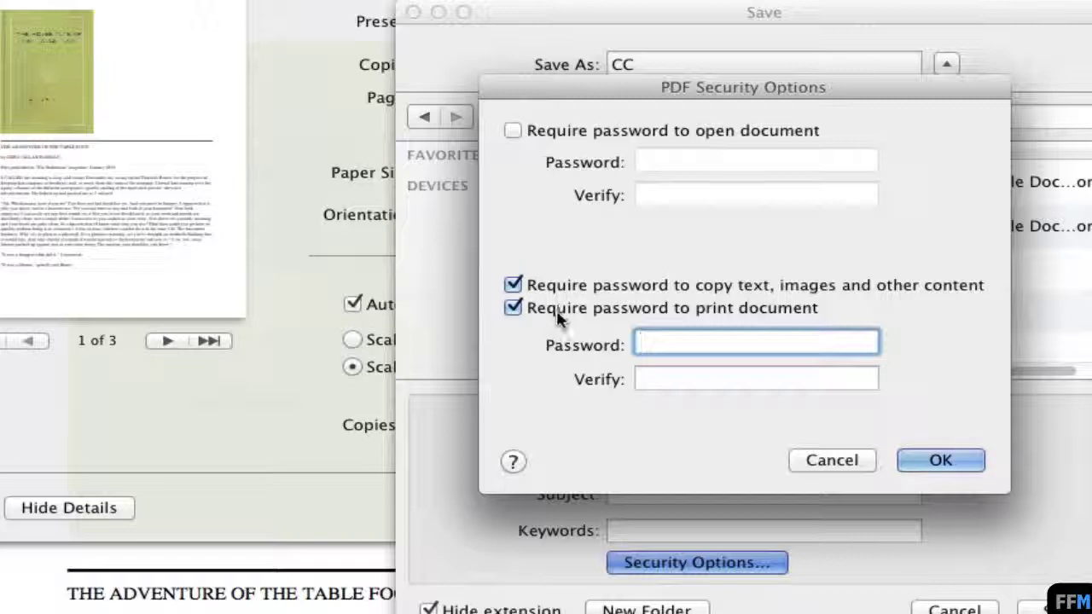
{"action": "type", "text": "••••••"}
{"action": "key", "text": "Tab"}
{"action": "type", "text": "••••••"}
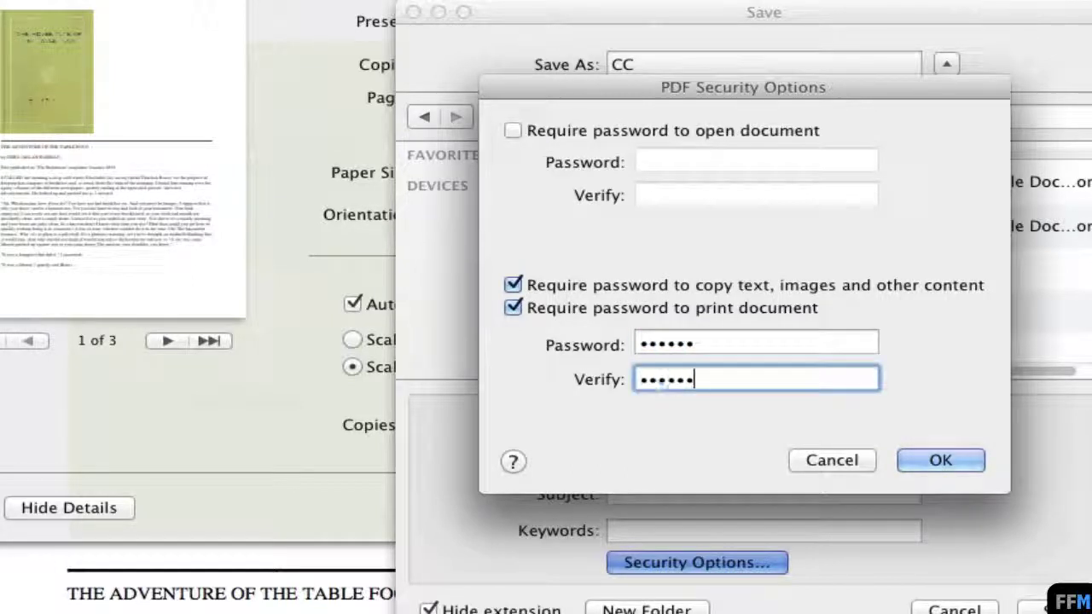
{"action": "left_click", "coordinate": [962, 461]}
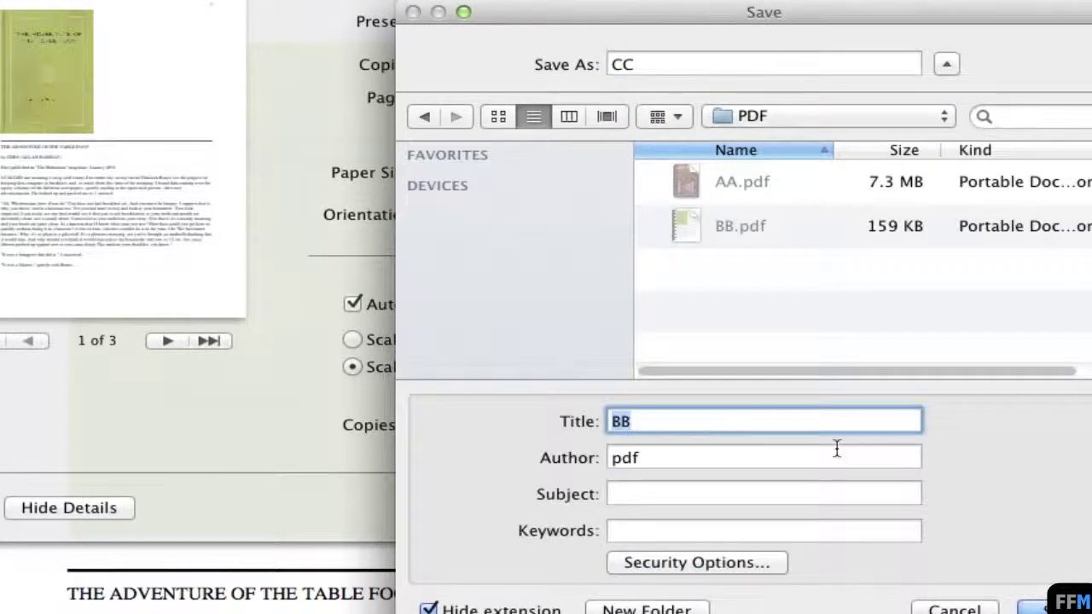
{"action": "type", "text": "CC"}
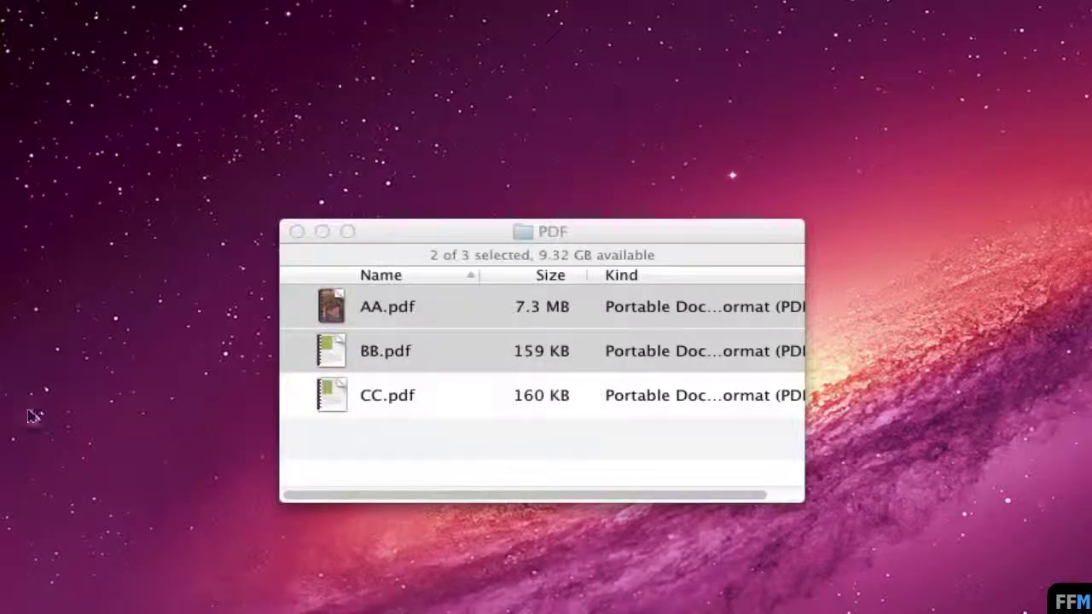
- Open CC.pdf from the PDF folder in Preview
{"action": "left_click", "coordinate": [436, 452]}
{"action": "left_click", "coordinate": [446, 413]}
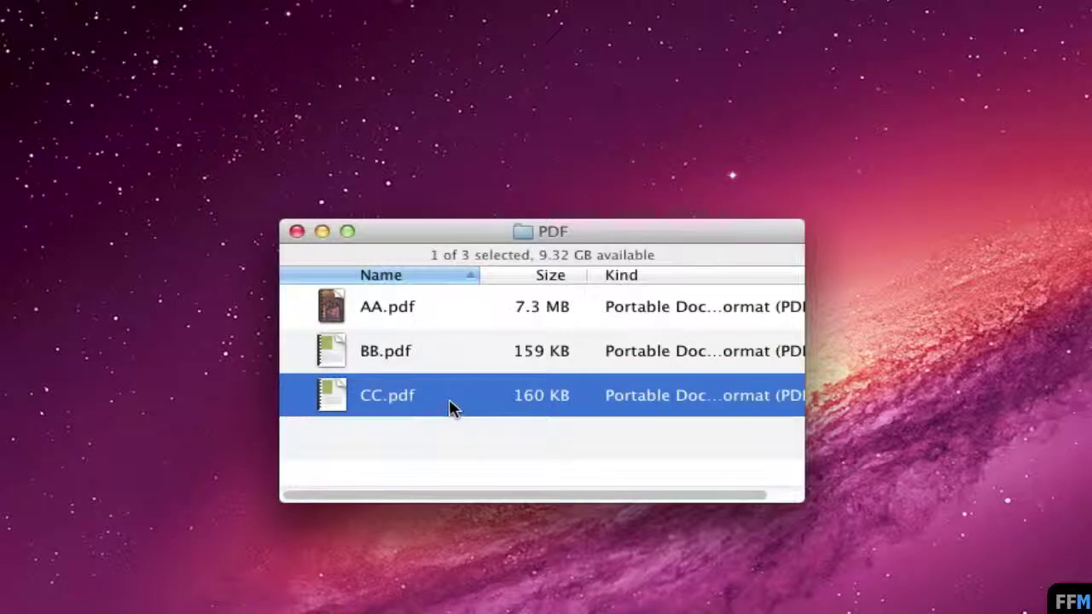
{"action": "right_click", "coordinate": [449, 410]}
{"action": "left_click", "coordinate": [463, 413]}
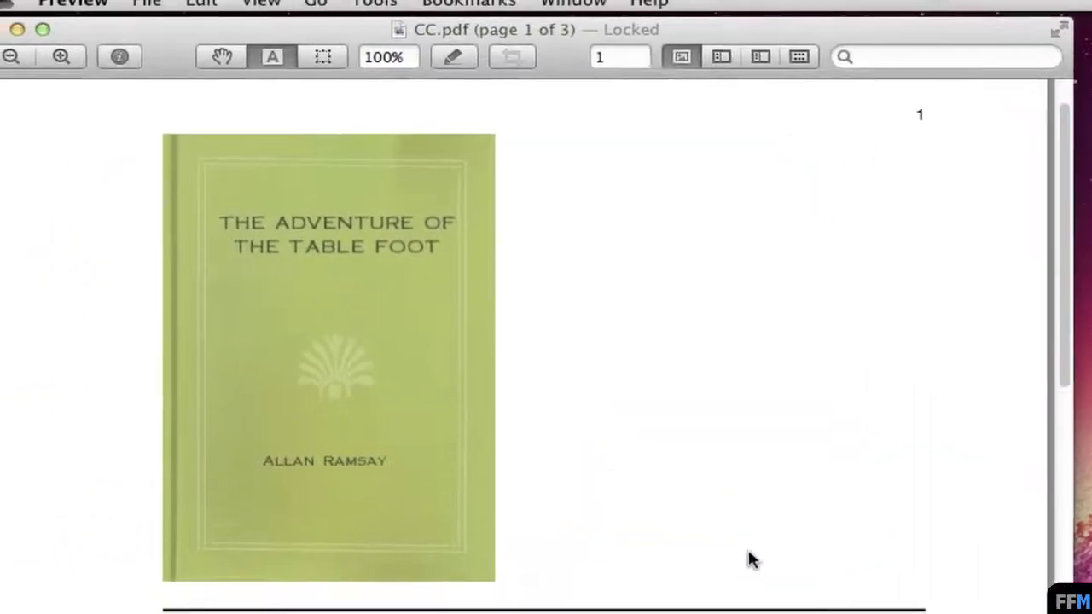
- Select "I CALLED one" in the first paragraph of CC.pdf and check whether a copy command is offered for it
{"action": "scroll", "coordinate": [748, 558], "scroll_direction": "down", "scroll_amount": 5}
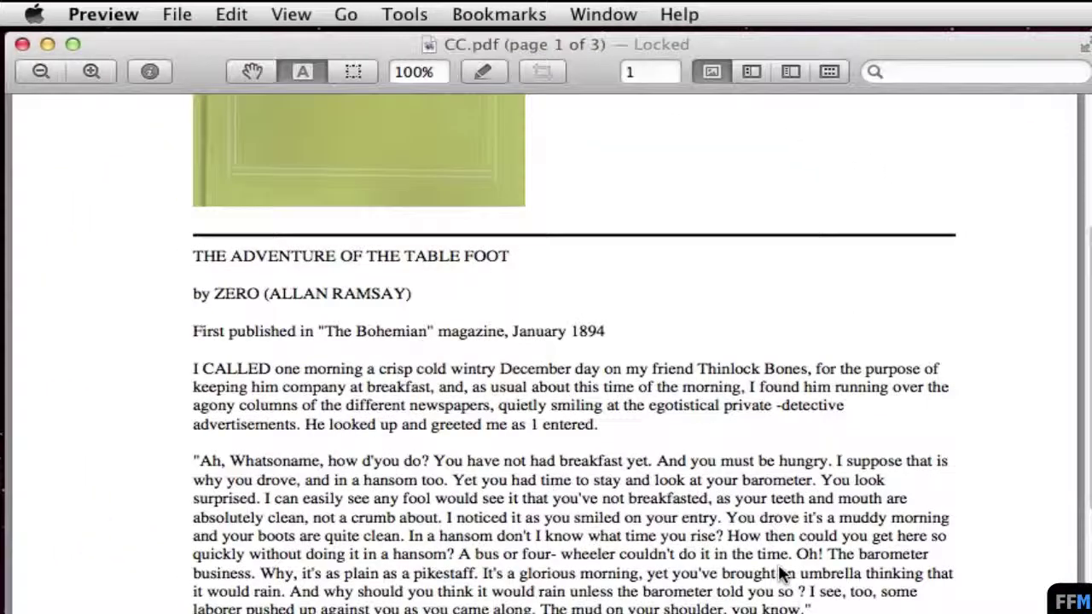
{"action": "left_click_drag", "start_coordinate": [189, 365], "coordinate": [297, 364]}
{"action": "right_click", "coordinate": [269, 368]}
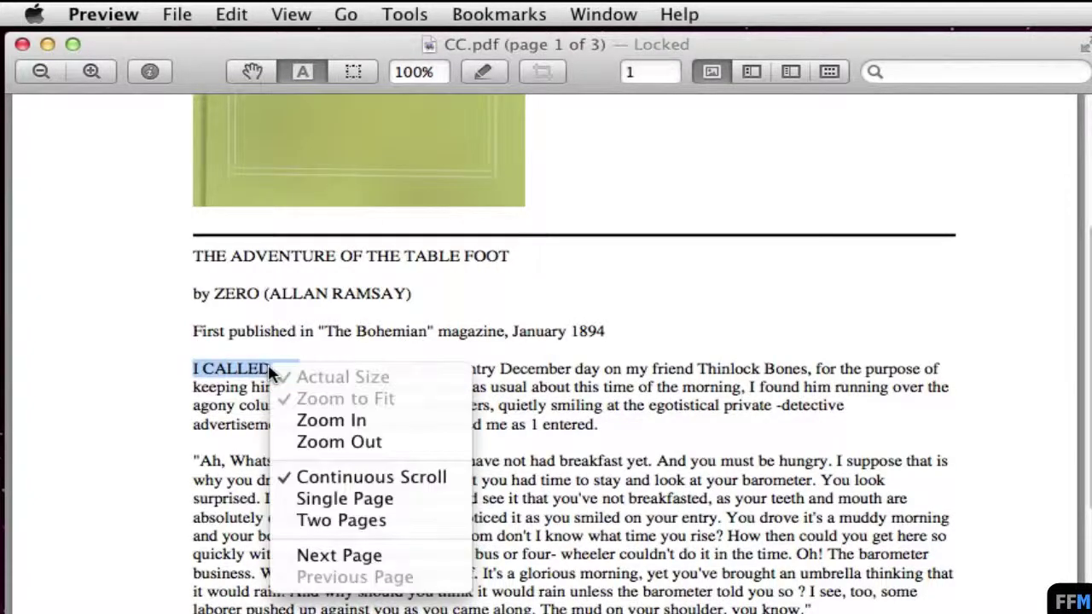
{"action": "left_click", "coordinate": [88, 463]}
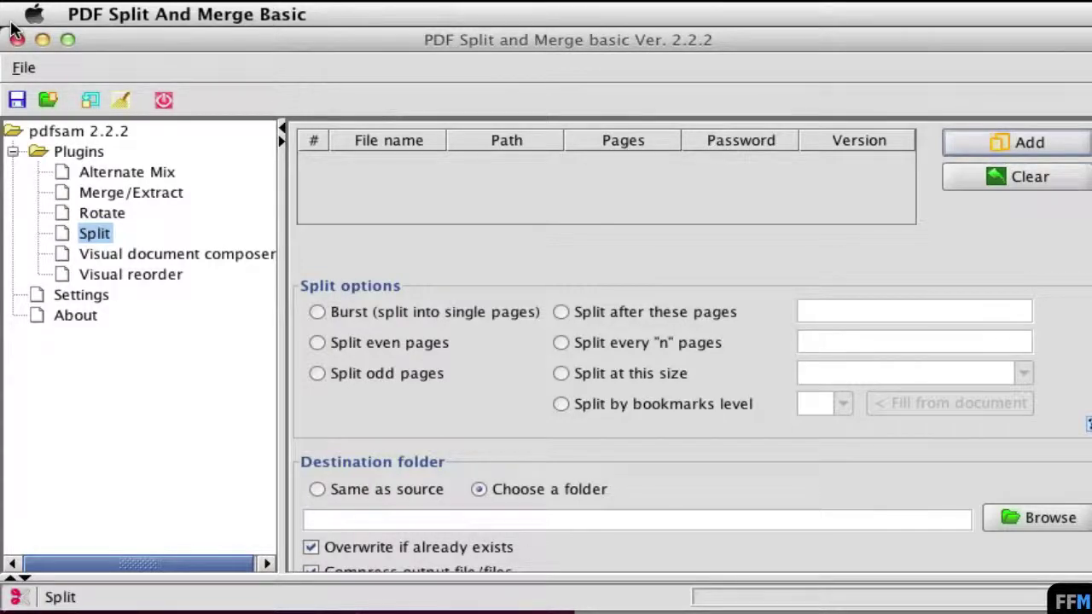
- In PDF Split and Merge, expand the plugins and open the Split plugin
{"action": "left_click", "coordinate": [12, 151]}
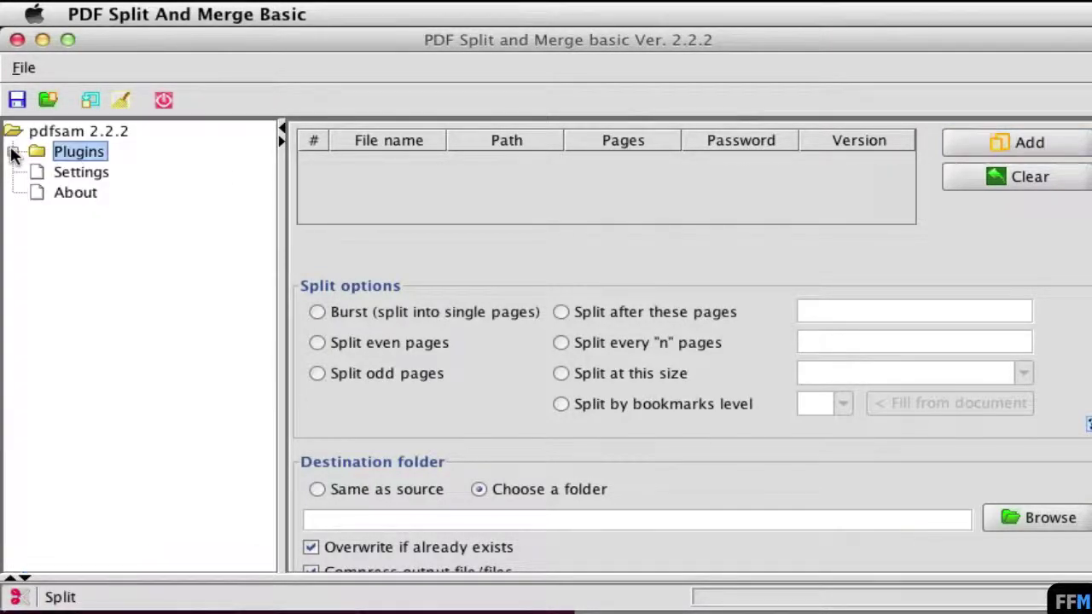
{"action": "left_click", "coordinate": [12, 152]}
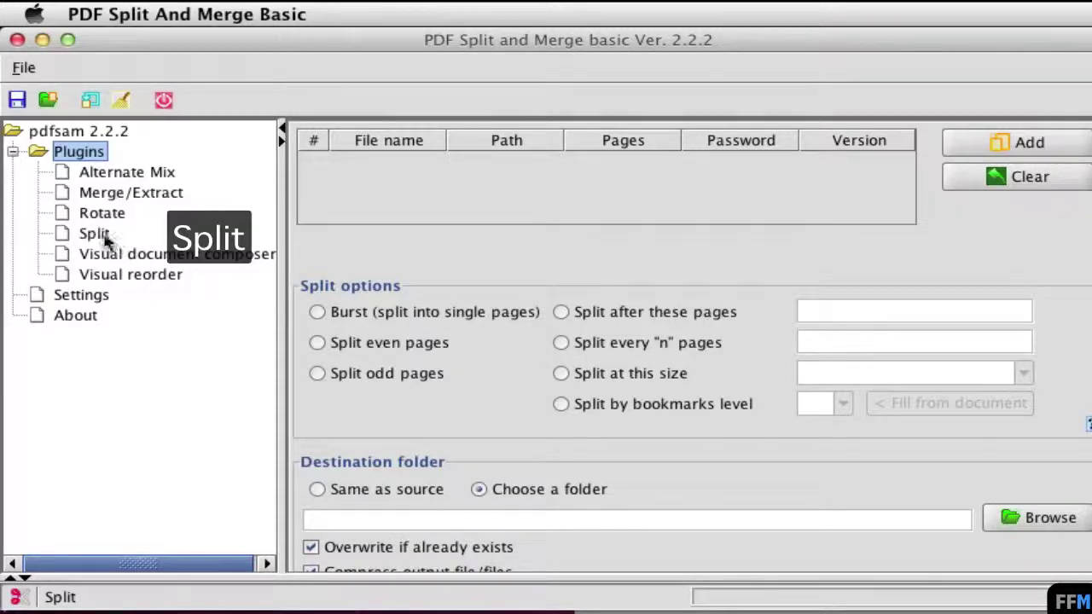
{"action": "left_click", "coordinate": [68, 234]}
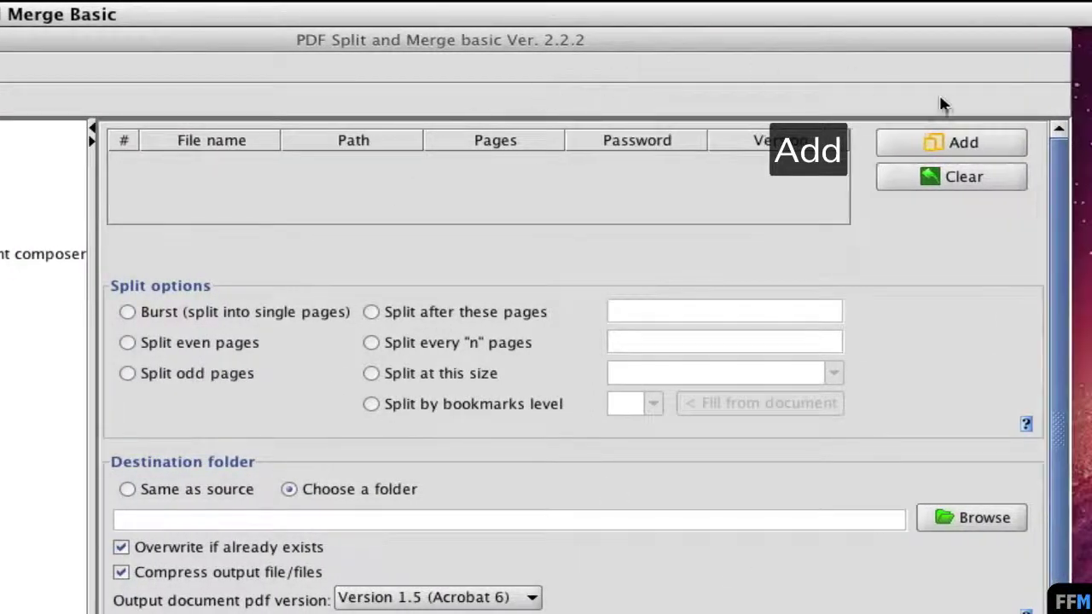
- Add AA.pdf from the PDF folder as the document to split
{"action": "left_click", "coordinate": [917, 142]}
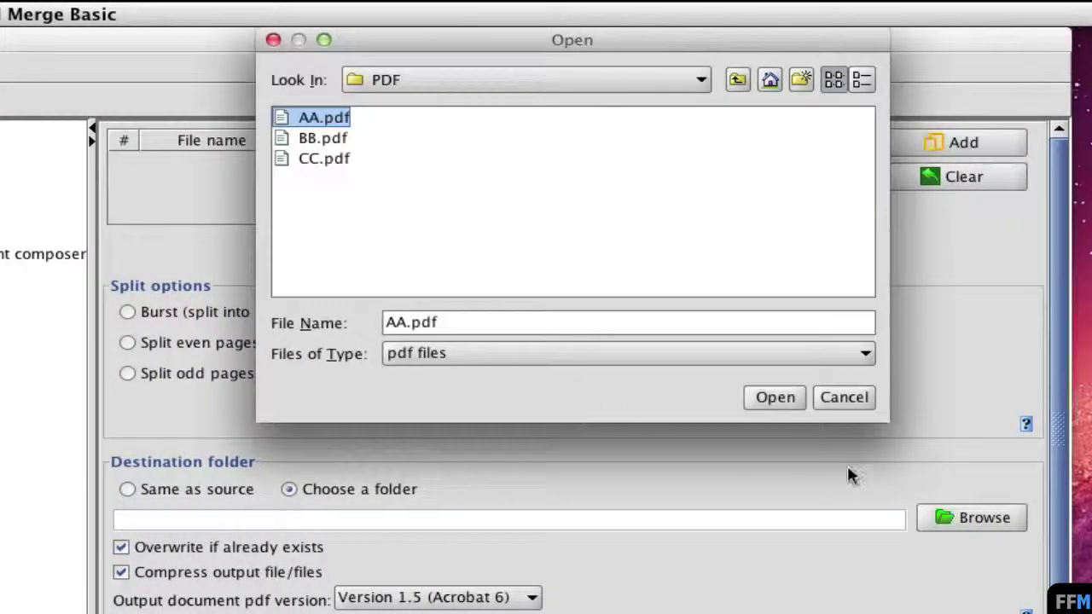
{"action": "left_click", "coordinate": [772, 397]}
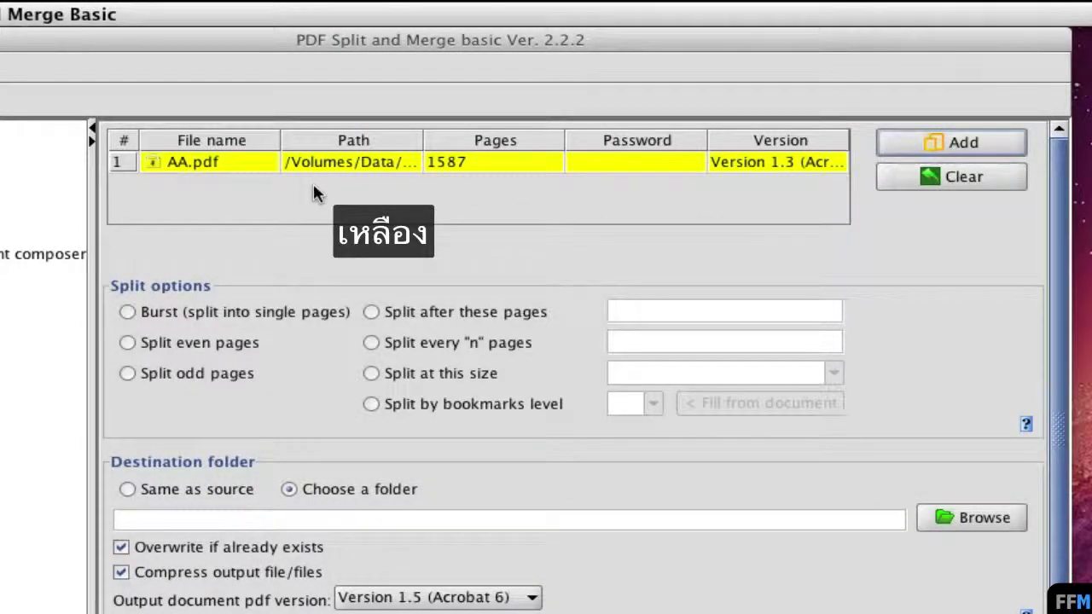
{"action": "mouse_move", "coordinate": [155, 164]}
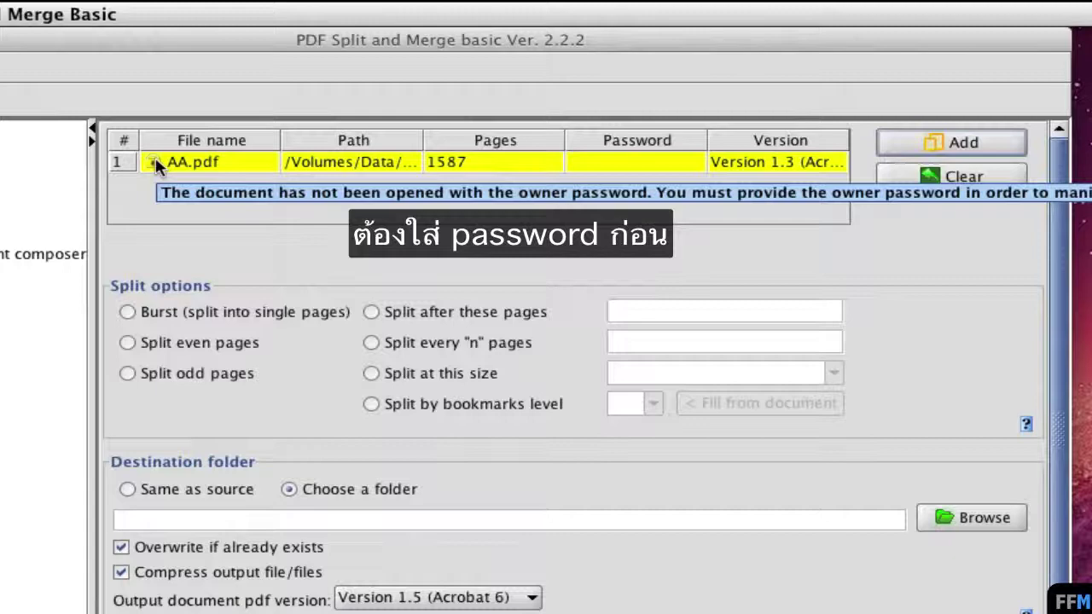
- Try to add a second PDF to the split selection table and dismiss the message
{"action": "left_click", "coordinate": [891, 146]}
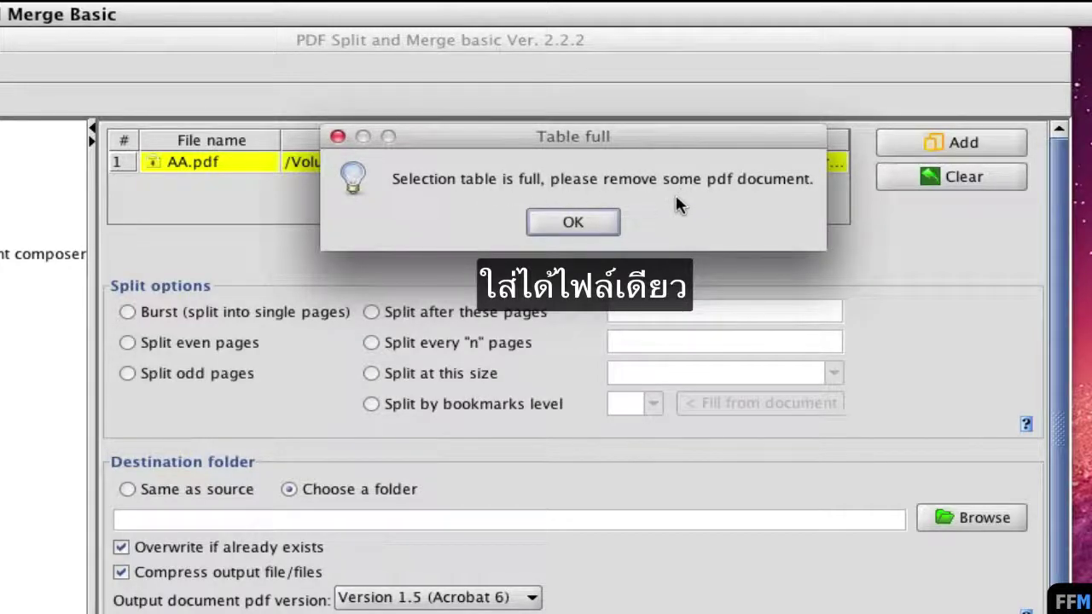
{"action": "left_click", "coordinate": [570, 222]}
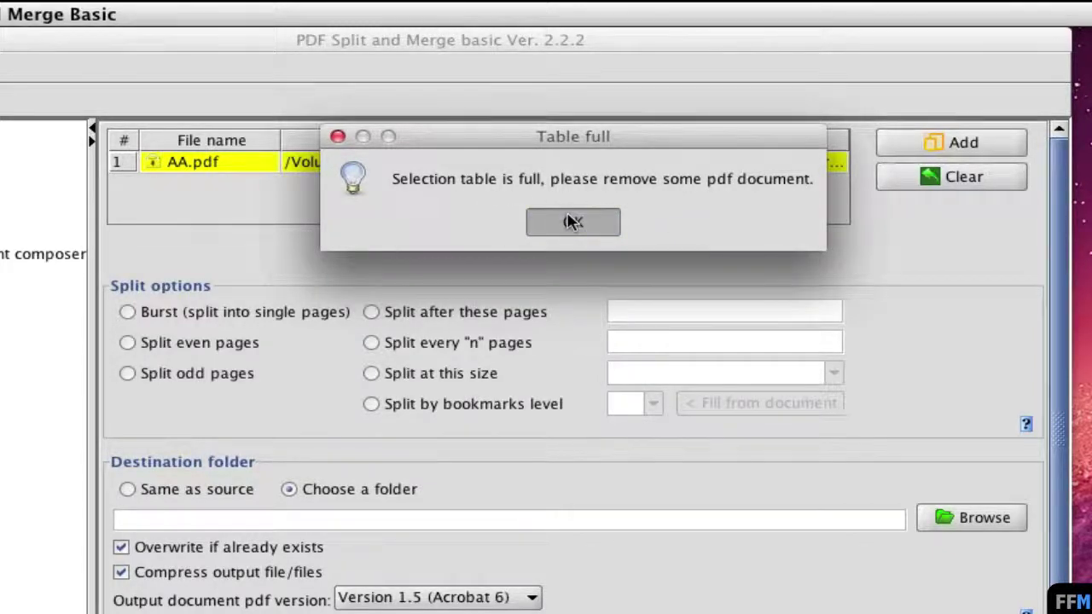
- Clear AA.pdf from the split selection table and add BB.pdf from the PDF folder instead
{"action": "left_click", "coordinate": [918, 179]}
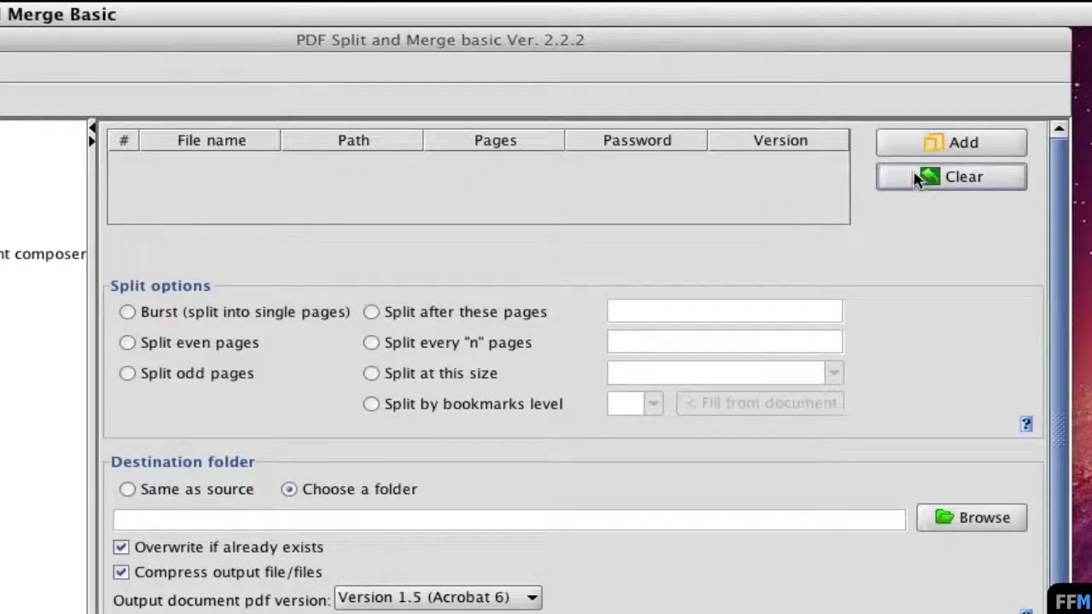
{"action": "left_click", "coordinate": [921, 145]}
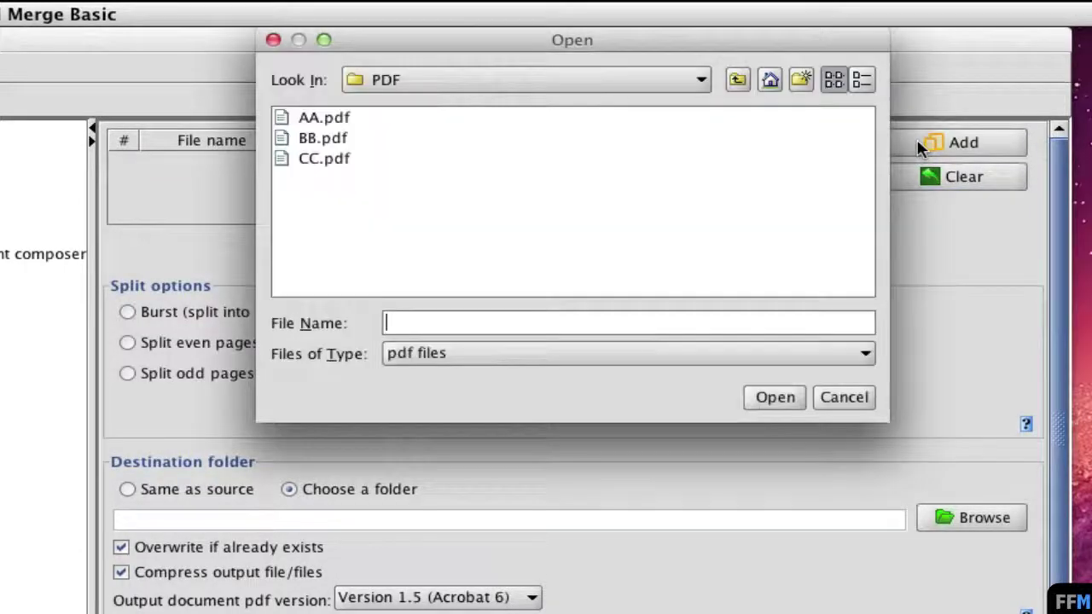
{"action": "left_click", "coordinate": [315, 141]}
{"action": "left_click", "coordinate": [757, 395]}
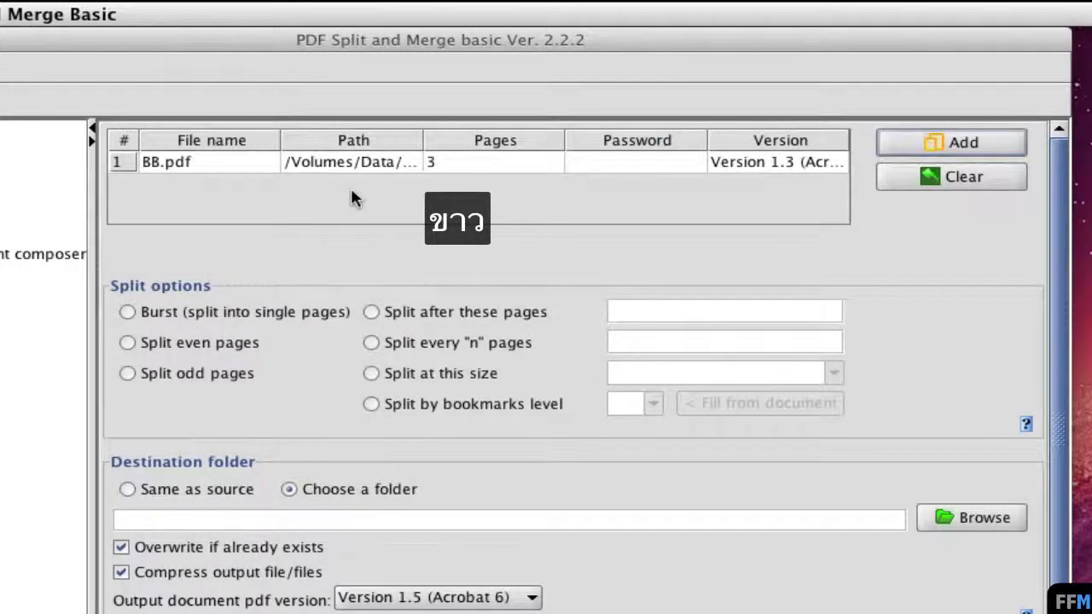
- Replace BB.pdf in the split selection table with CC.pdf from the PDF folder
{"action": "left_click", "coordinate": [945, 176]}
{"action": "left_click", "coordinate": [911, 150]}
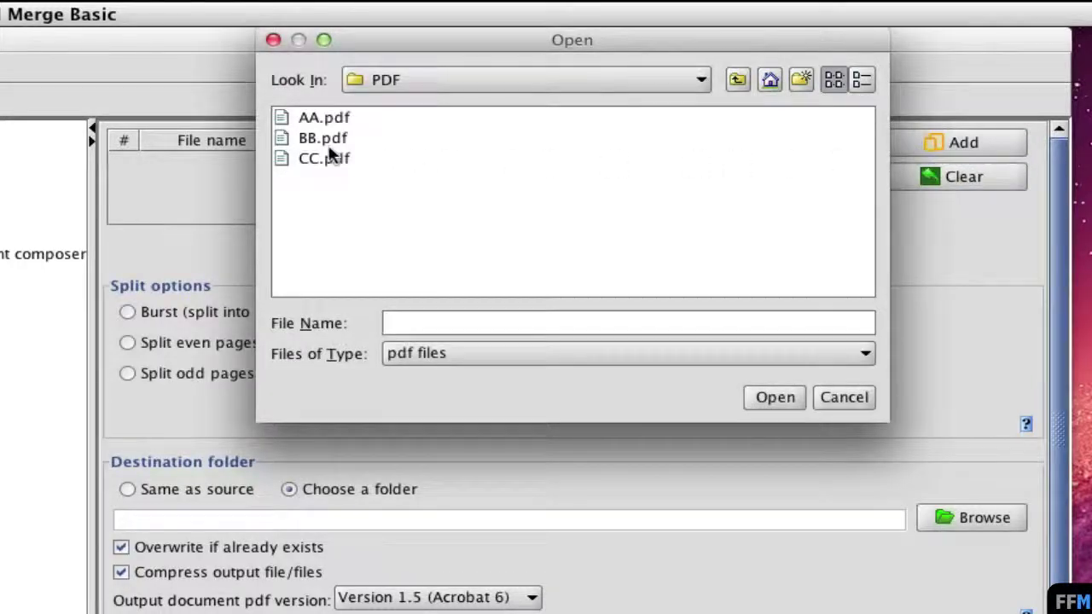
{"action": "left_click", "coordinate": [327, 157]}
{"action": "left_click", "coordinate": [765, 397]}
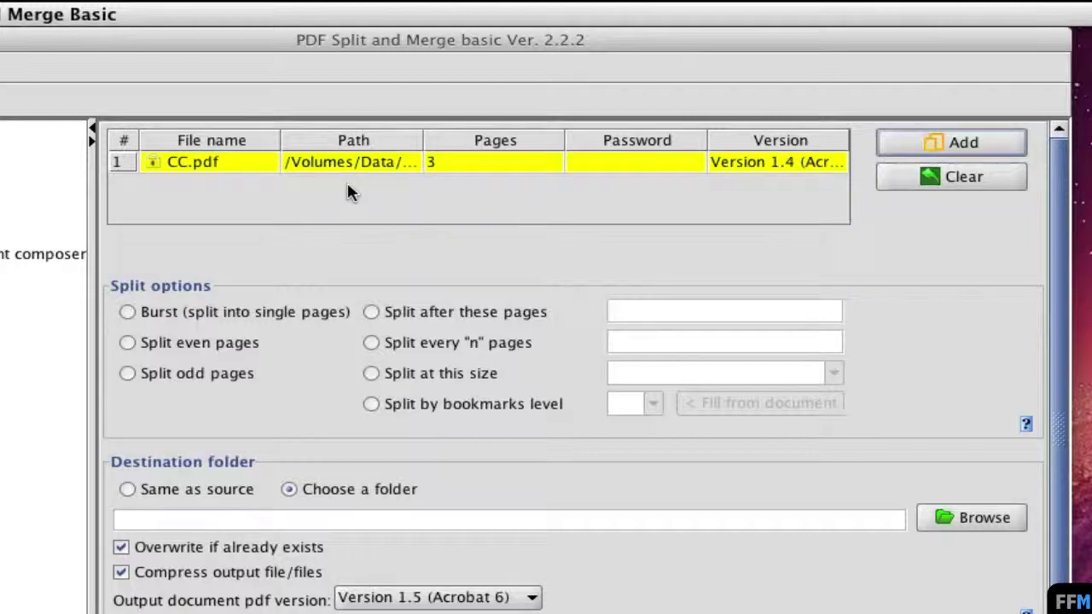
{"action": "left_click", "coordinate": [901, 190]}
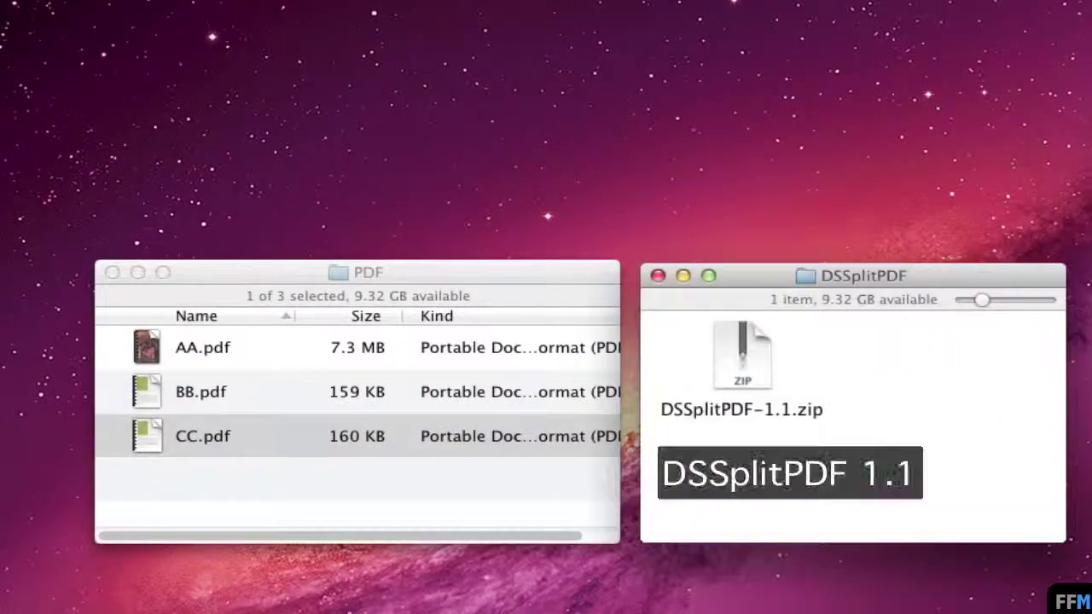
- In Finder, extract DSSplitPDF-1.1.zip inside the DSSplitPDF folder
{"action": "left_click", "coordinate": [831, 413]}
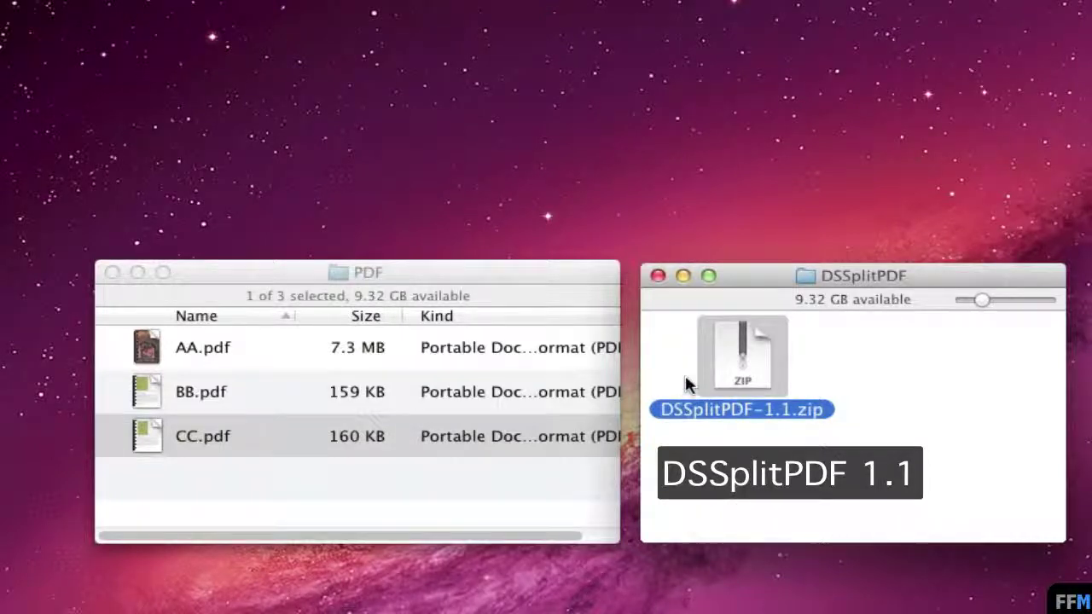
{"action": "right_click", "coordinate": [778, 351]}
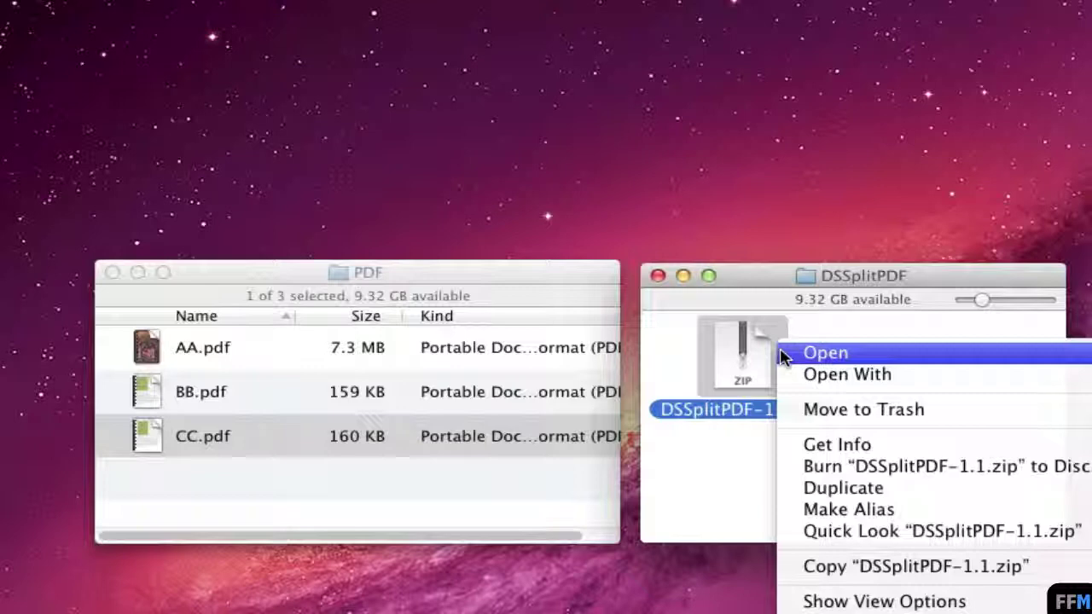
{"action": "left_click", "coordinate": [783, 354]}
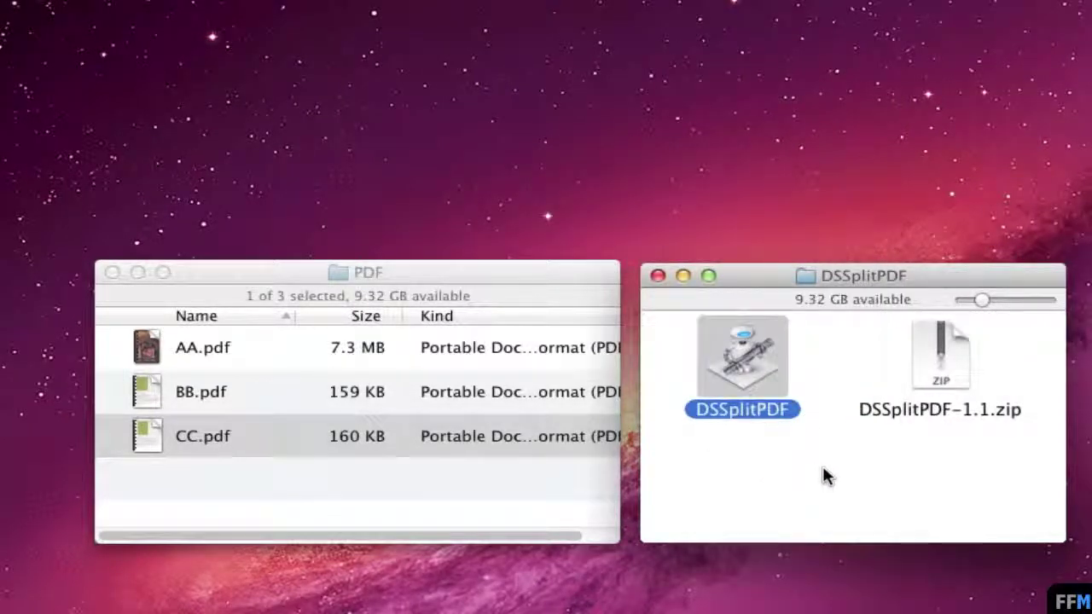
- Select AA.pdf, BB.pdf and CC.pdf in the PDF folder and open all three with DSSplitPDF
{"action": "left_click", "coordinate": [269, 281]}
{"action": "left_click", "coordinate": [275, 350]}
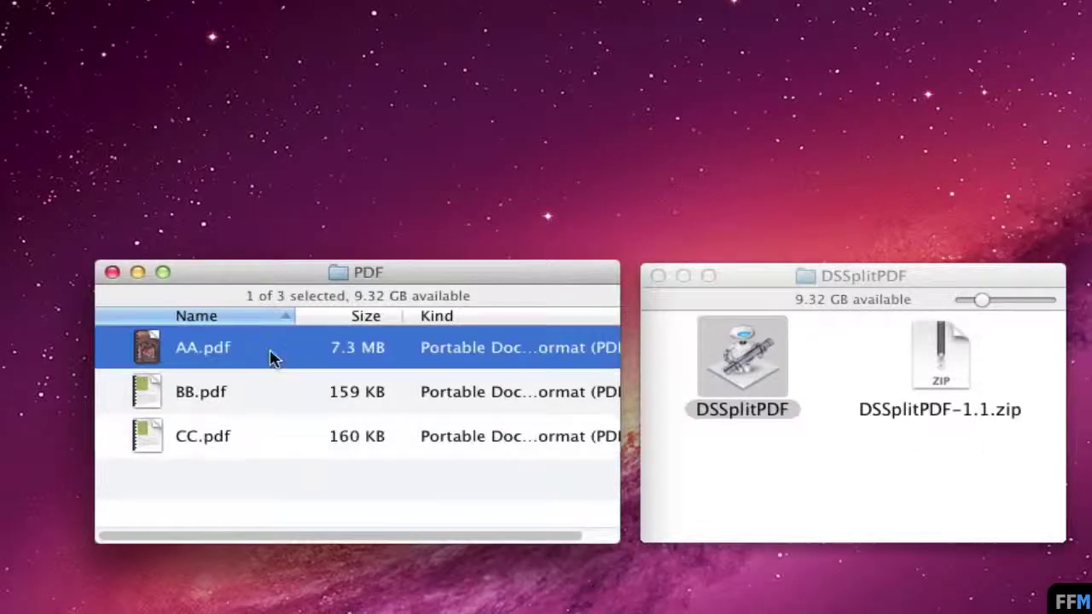
{"action": "left_click", "coordinate": [259, 438], "text": "shift"}
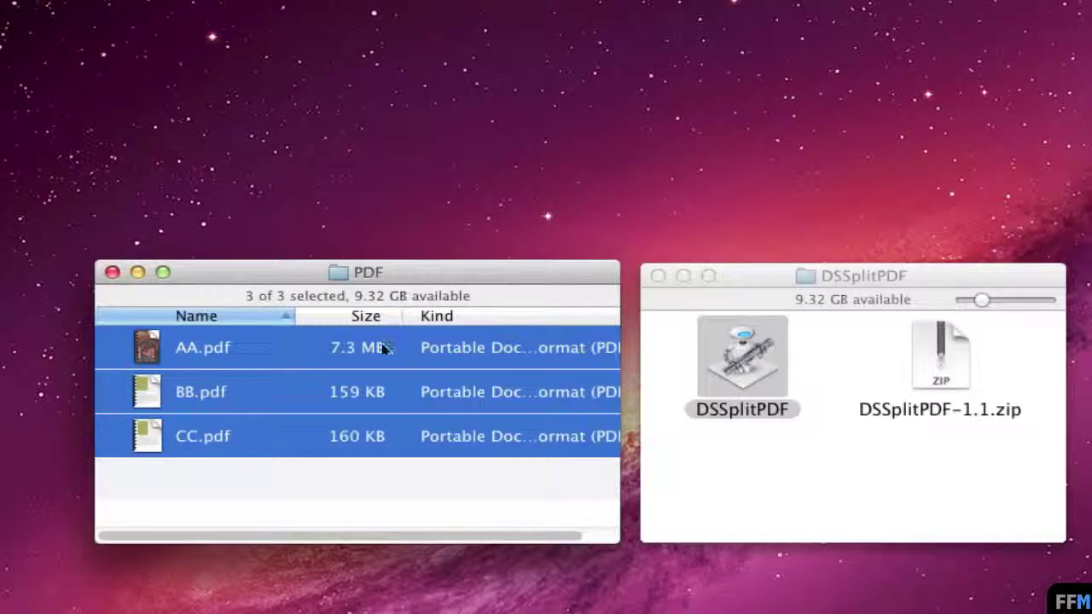
{"action": "left_click_drag", "start_coordinate": [383, 348], "coordinate": [778, 351]}
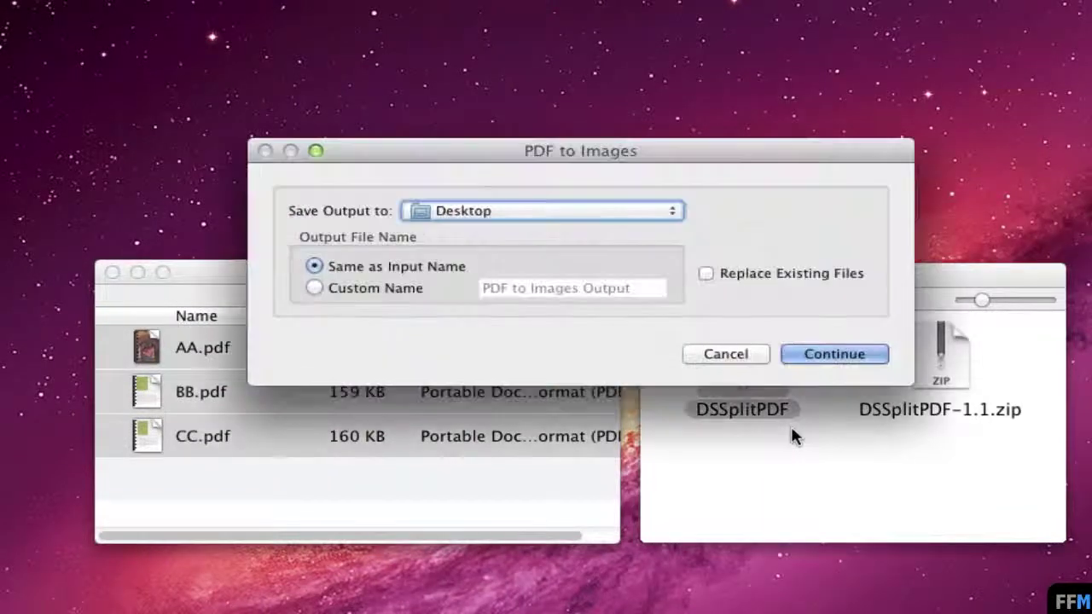
- Rearrange the clock and the PDF to Images dialog, and show the Desktop folder contents for monitoring the output
{"action": "left_click", "coordinate": [791, 426]}
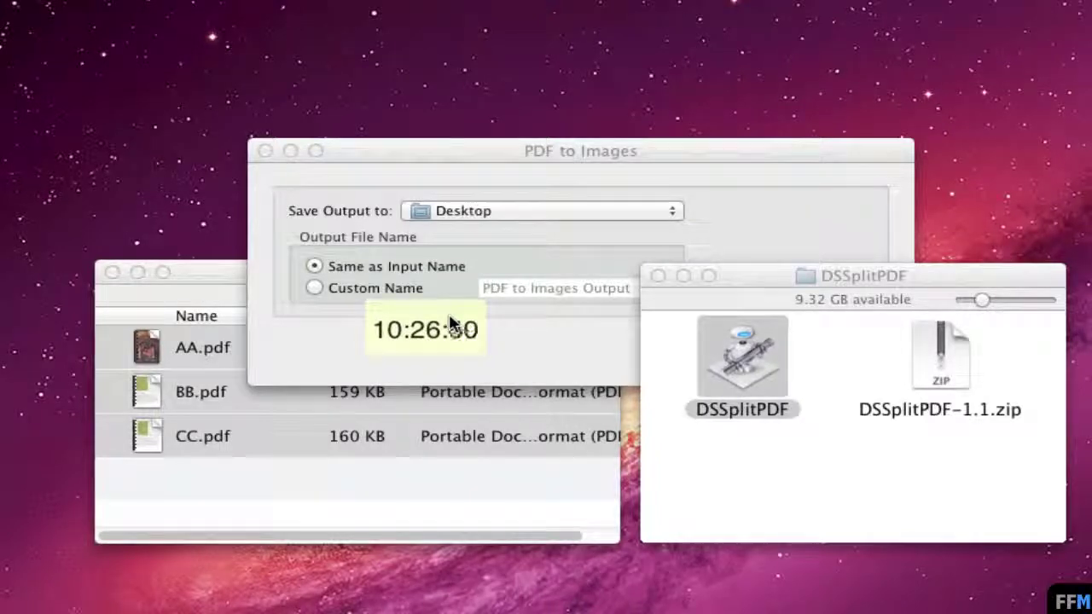
{"action": "left_click", "coordinate": [511, 339]}
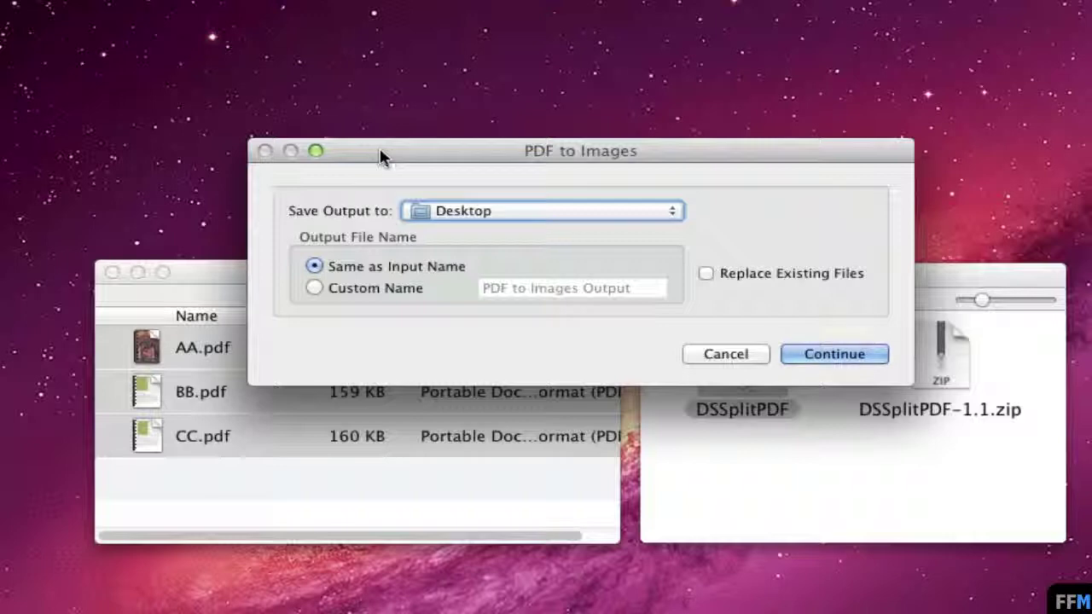
{"action": "left_click_drag", "start_coordinate": [380, 156], "coordinate": [601, 159]}
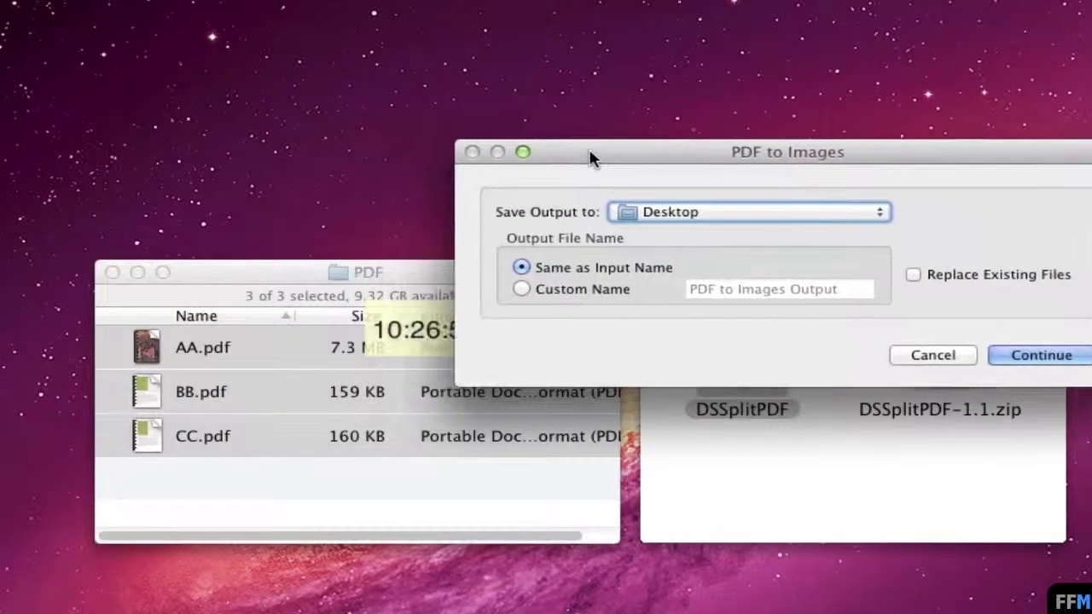
{"action": "left_click", "coordinate": [395, 305]}
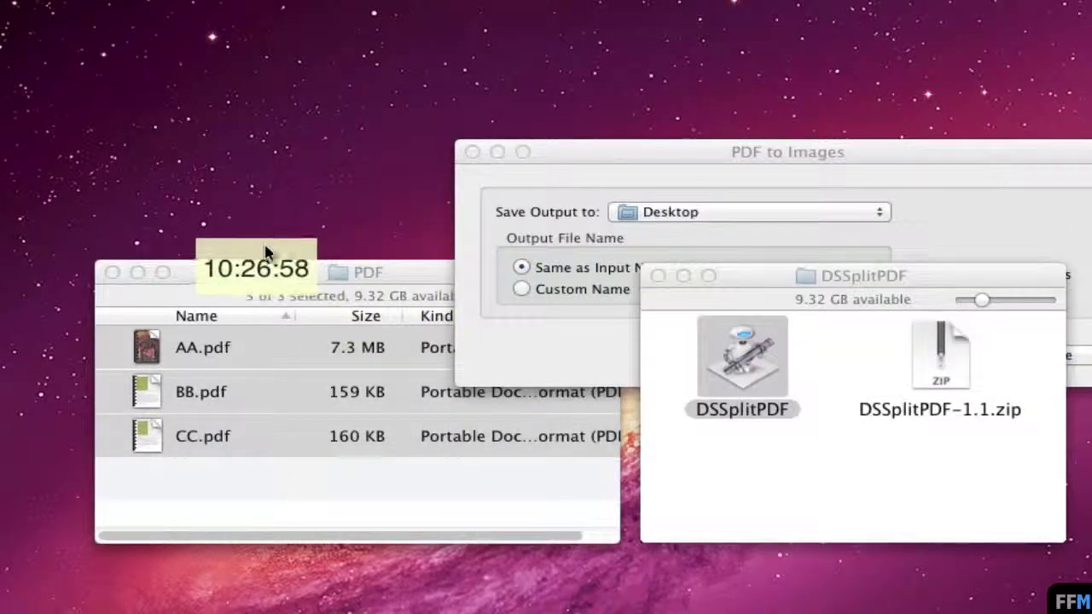
{"action": "left_click_drag", "start_coordinate": [658, 156], "coordinate": [539, 146]}
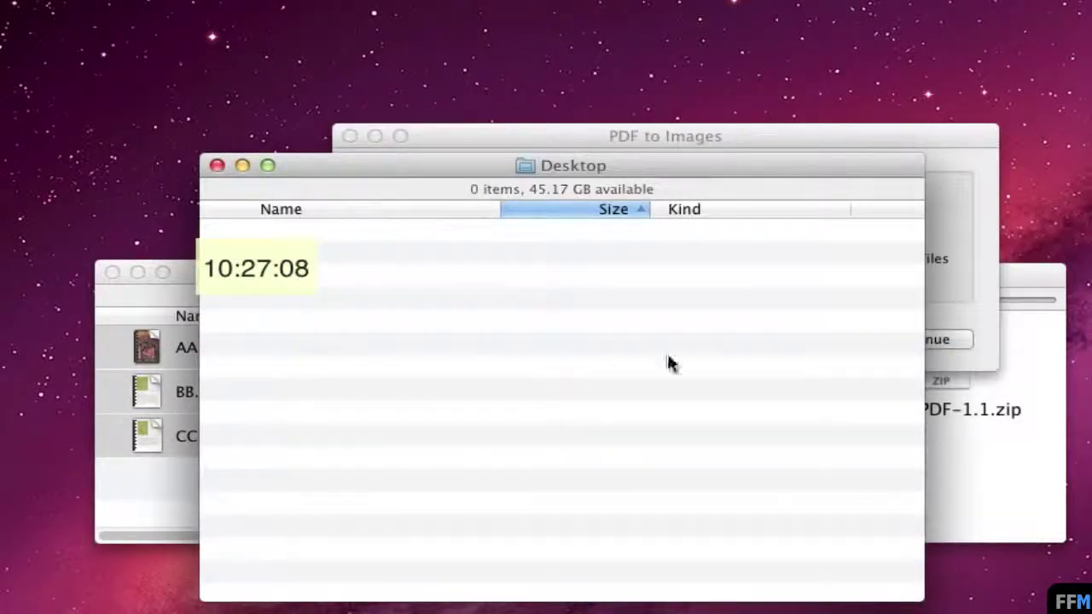
- Run the split with output saved to the Desktop and file names the same as the input names
{"action": "left_click", "coordinate": [552, 136]}
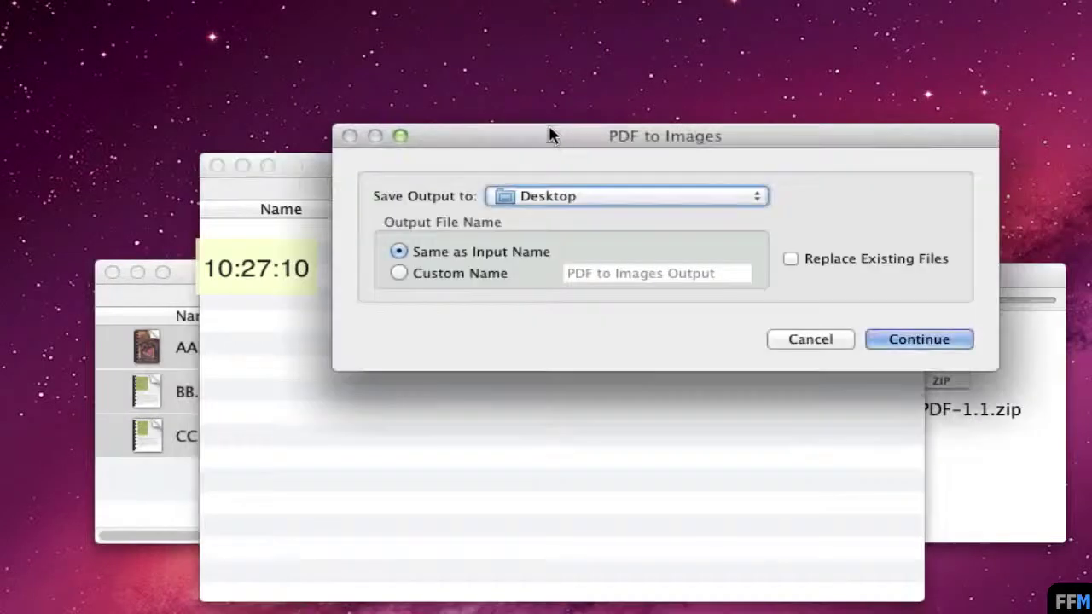
{"action": "left_click", "coordinate": [878, 341]}
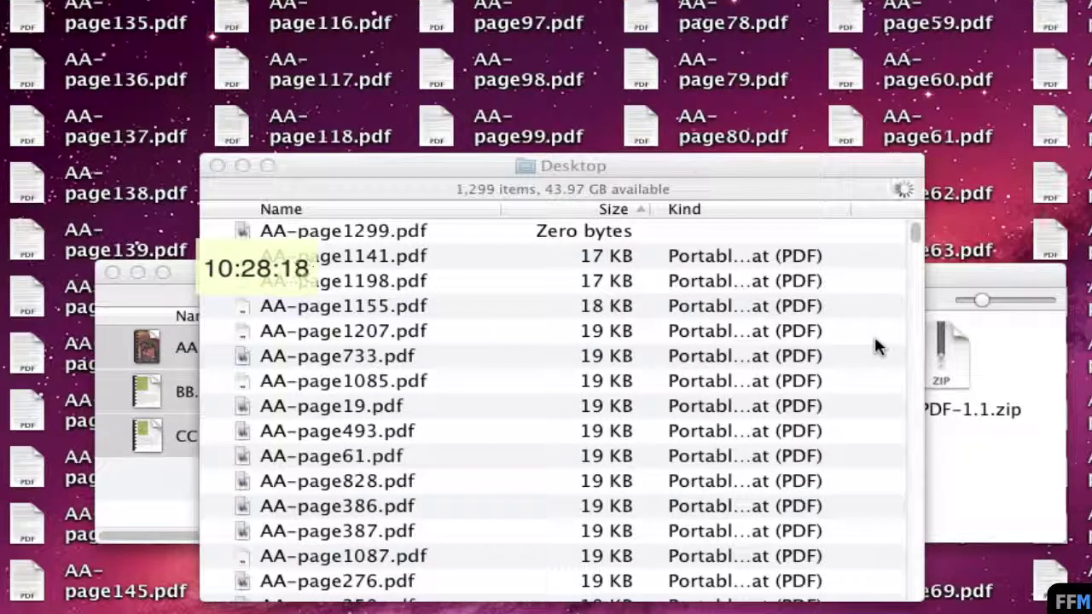
{"action": "left_click", "coordinate": [878, 345]}
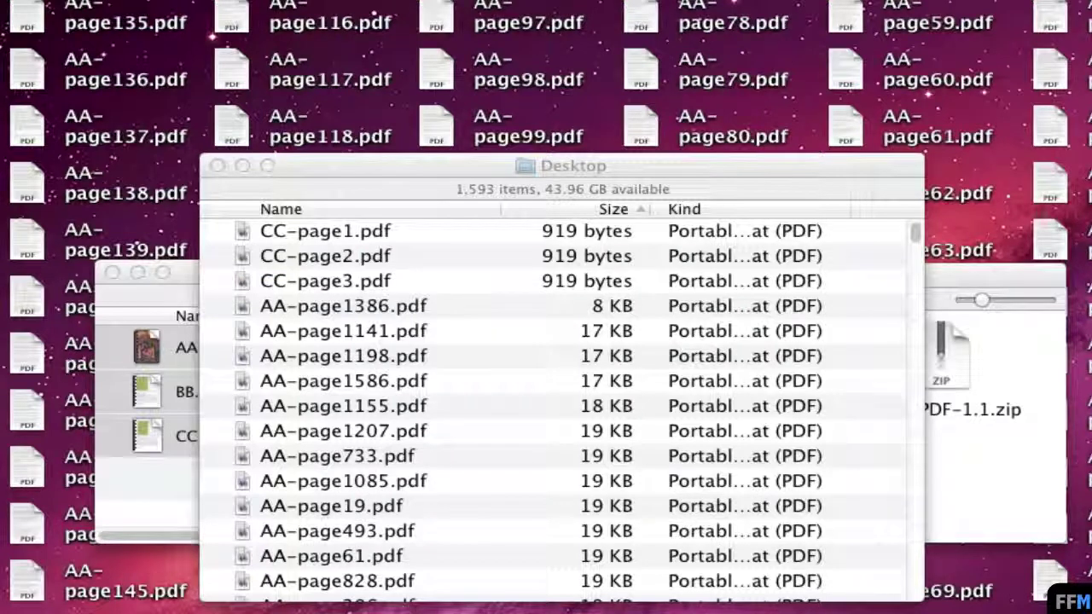
- Sort the Desktop files by name in descending order and preview the split pages from CC-page3.pdf to BB-page1.pdf
{"action": "left_click", "coordinate": [375, 164]}
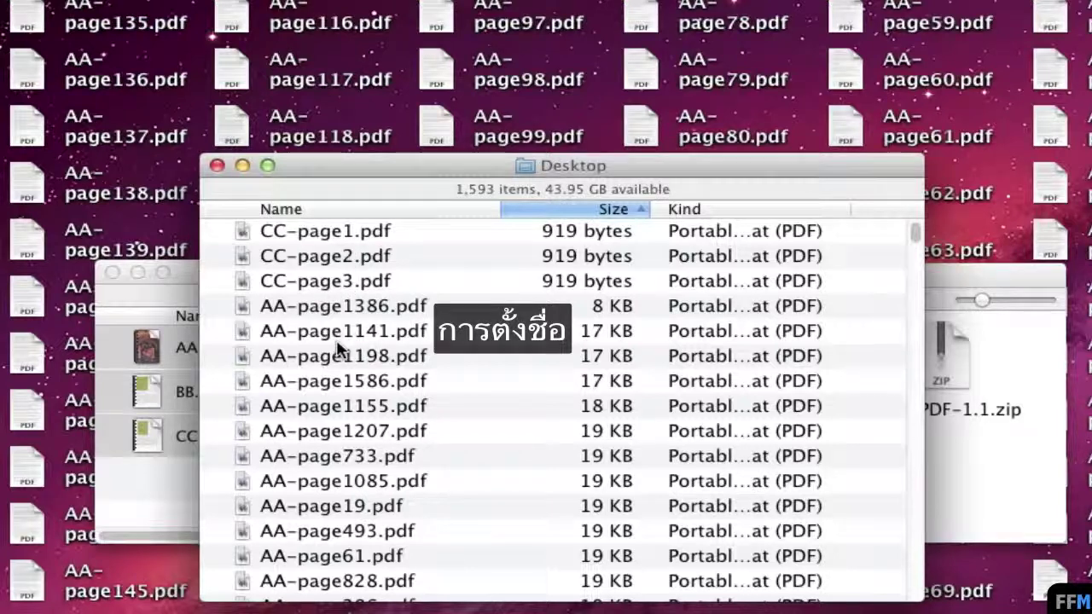
{"action": "left_click", "coordinate": [416, 214]}
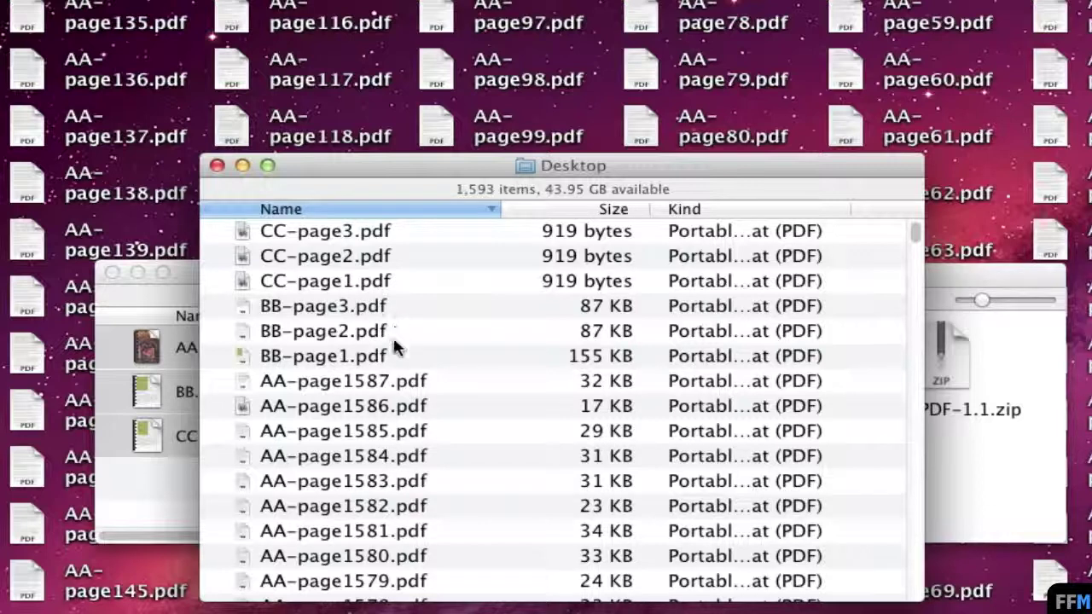
{"action": "left_click", "coordinate": [405, 232]}
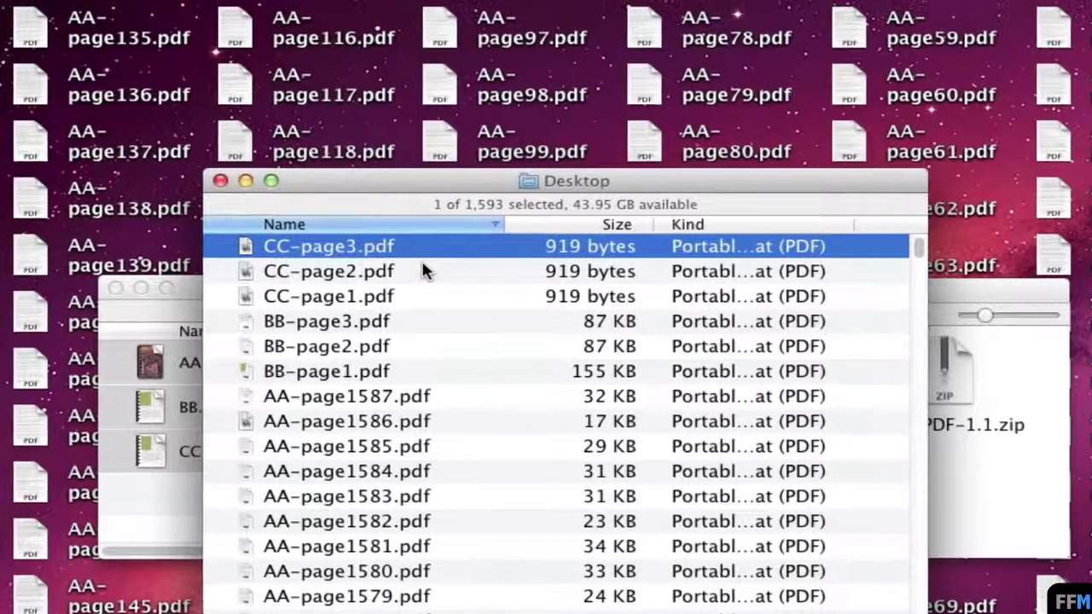
{"action": "key", "text": "space"}
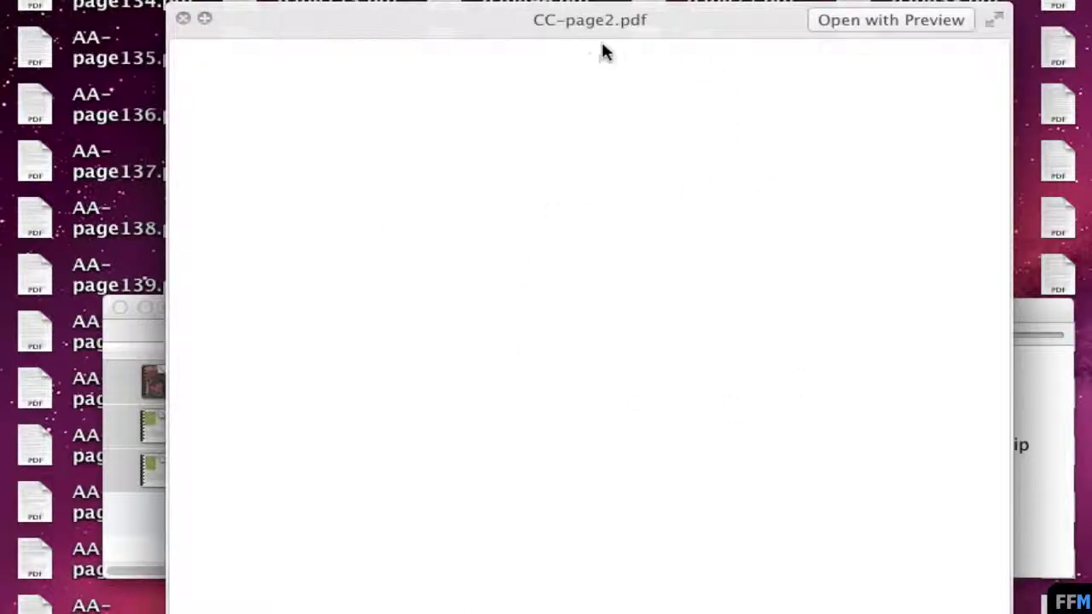
{"action": "key", "text": "Left"}
{"action": "key", "text": "Left"}
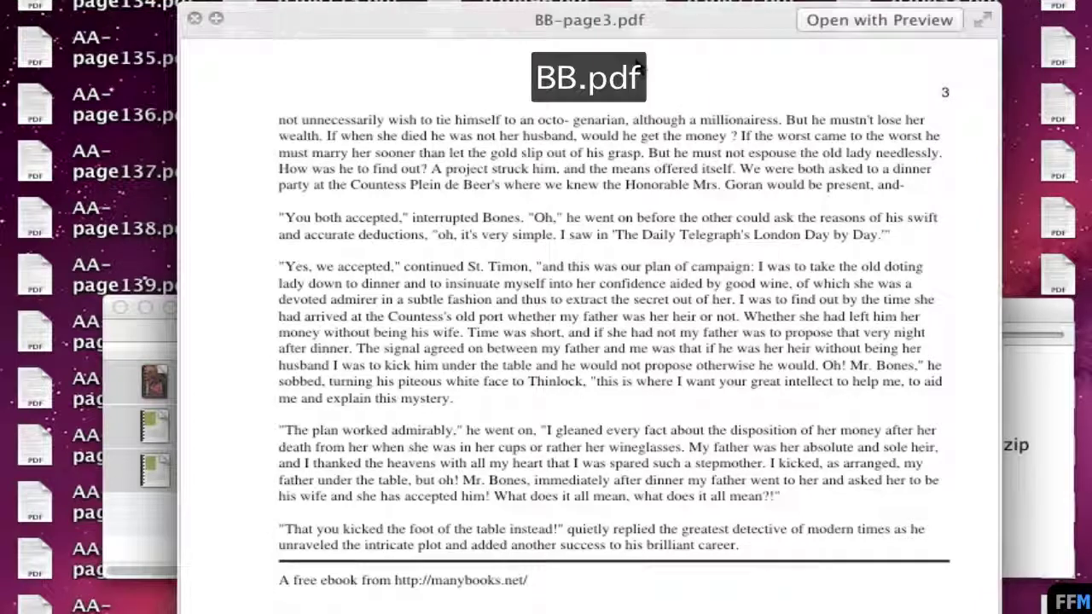
{"action": "key", "text": "Left"}
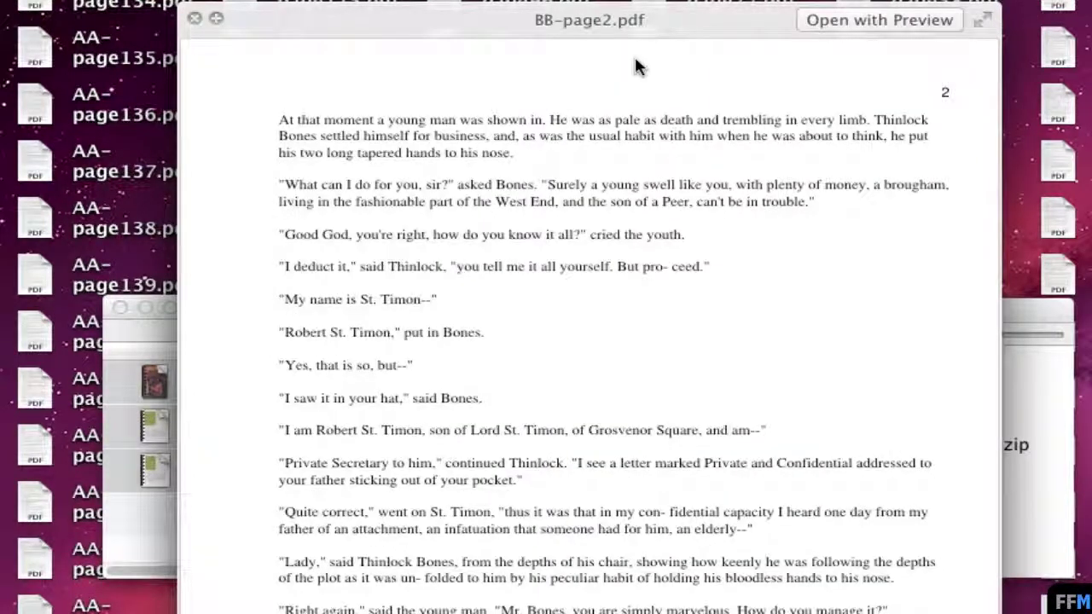
{"action": "key", "text": "Left"}
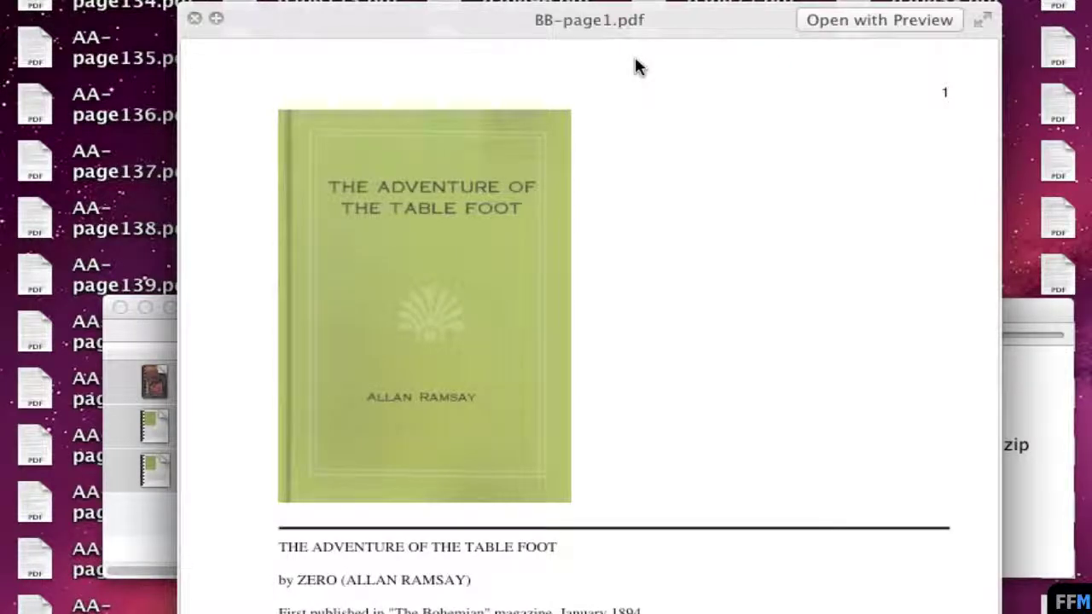
{"action": "key", "text": "space"}
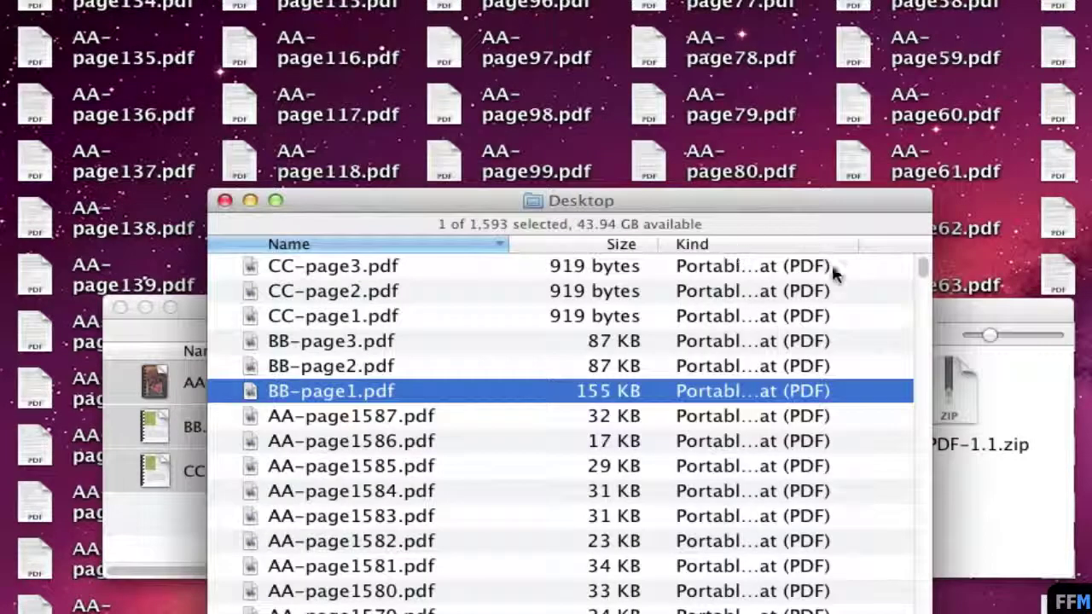
- Preview the split pages AA-page1585.pdf, AA-page1584.pdf and AA-page1583.pdf in the Desktop folder
{"action": "left_click", "coordinate": [433, 466]}
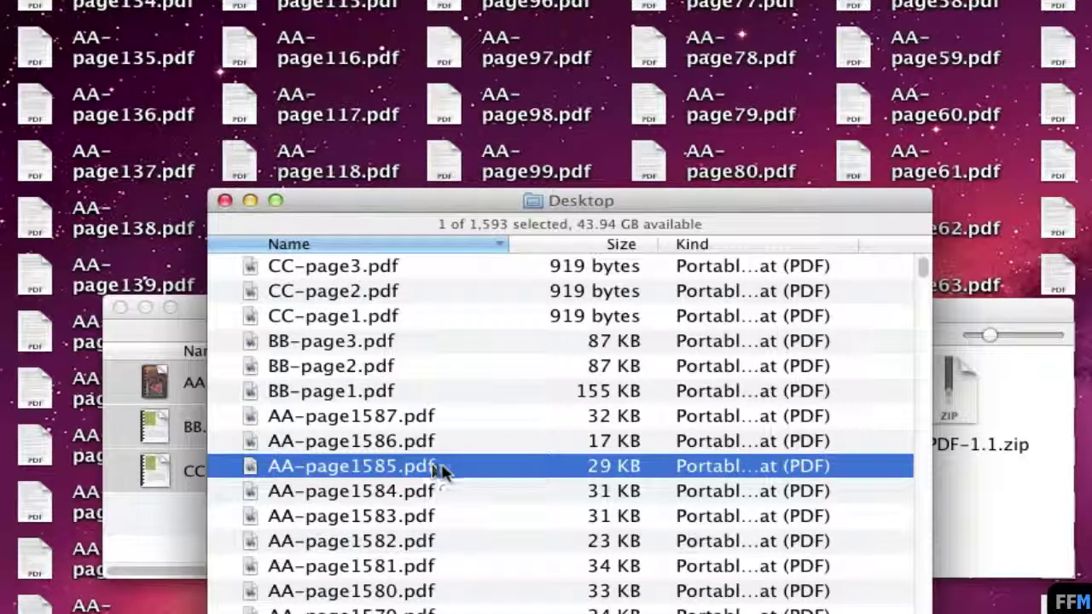
{"action": "mouse_move", "coordinate": [925, 273]}
{"action": "left_mouse_down"}
{"action": "mouse_move", "coordinate": [930, 292]}
{"action": "mouse_move", "coordinate": [927, 269]}
{"action": "left_mouse_up"}
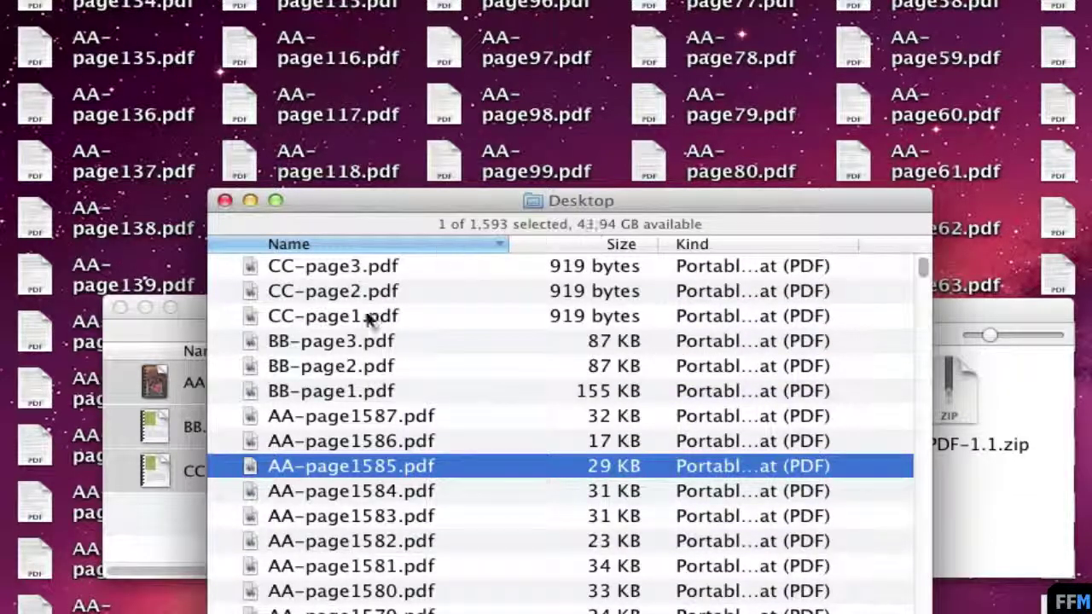
{"action": "key", "text": "space"}
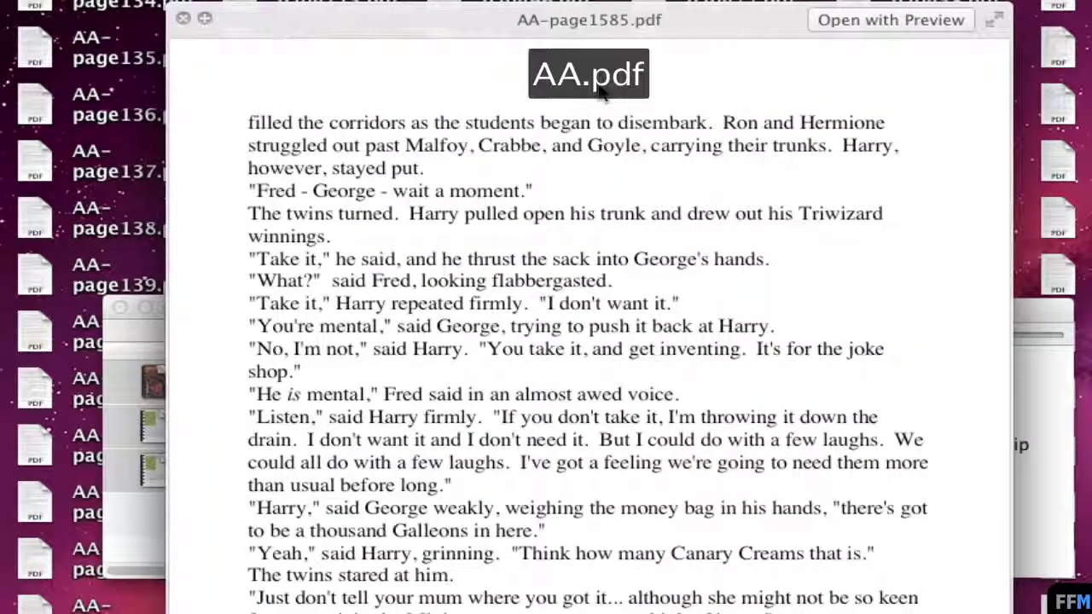
{"action": "key", "text": "Up"}
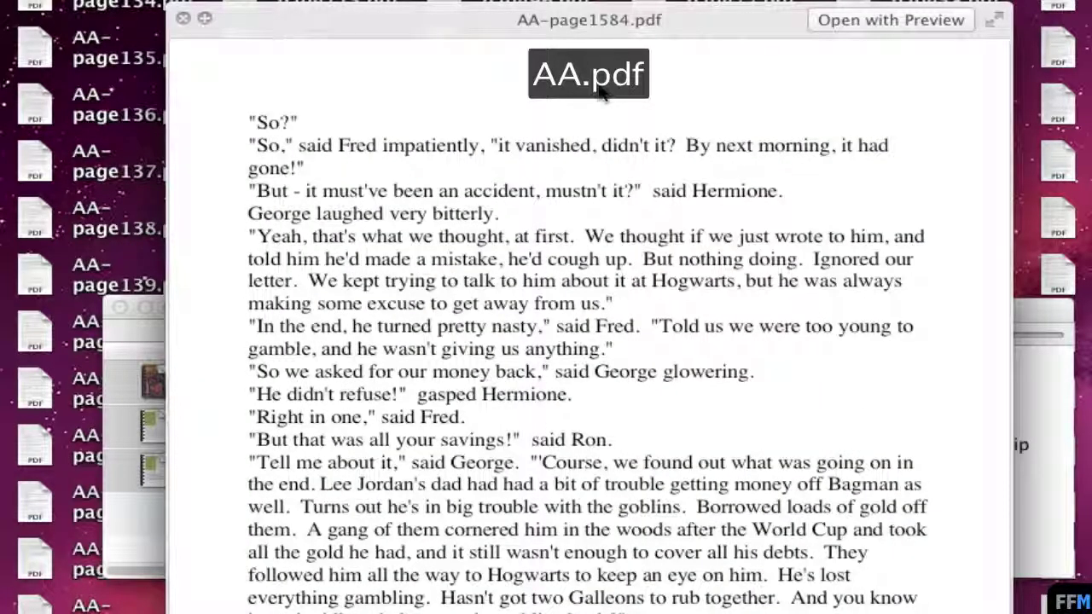
{"action": "key", "text": "Up"}
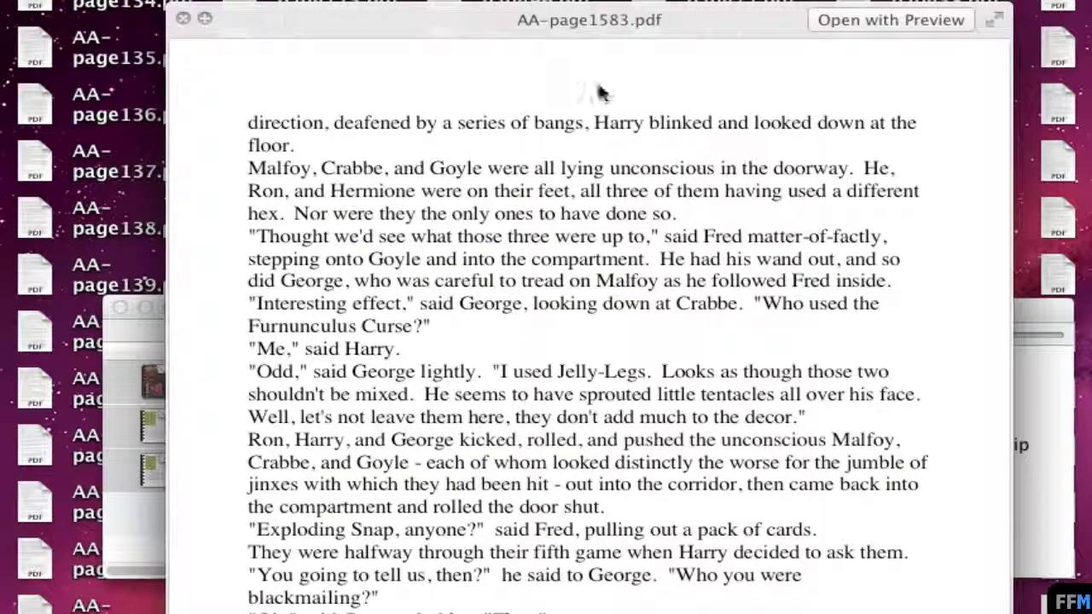
{"action": "key", "text": "space"}
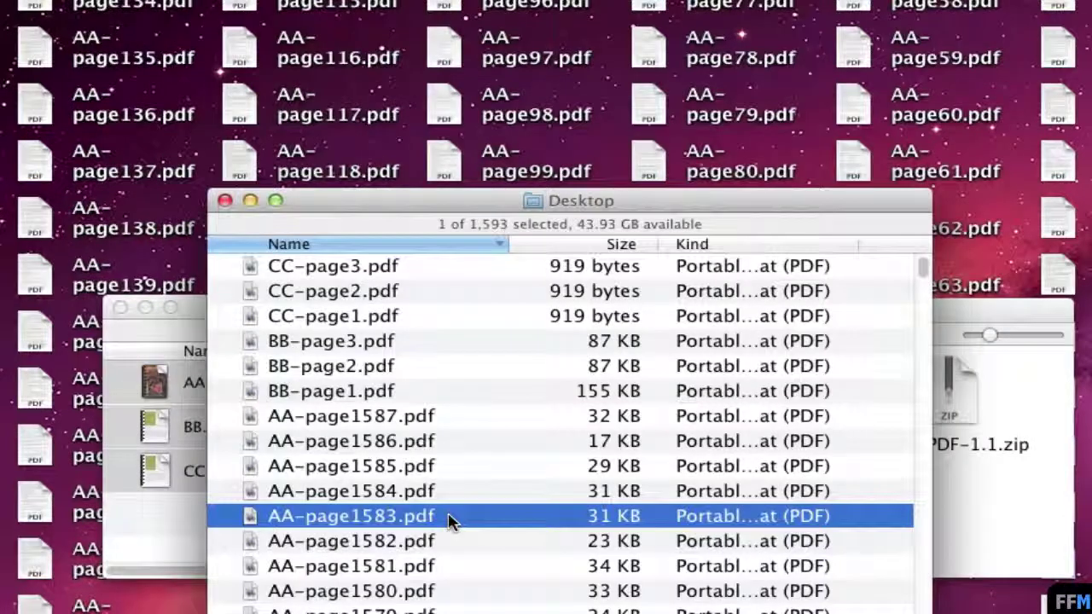
- Open AA-page1583.pdf in Preview, select the word "direction" in the first line and check whether a copy command is offered
{"action": "right_click", "coordinate": [449, 520]}
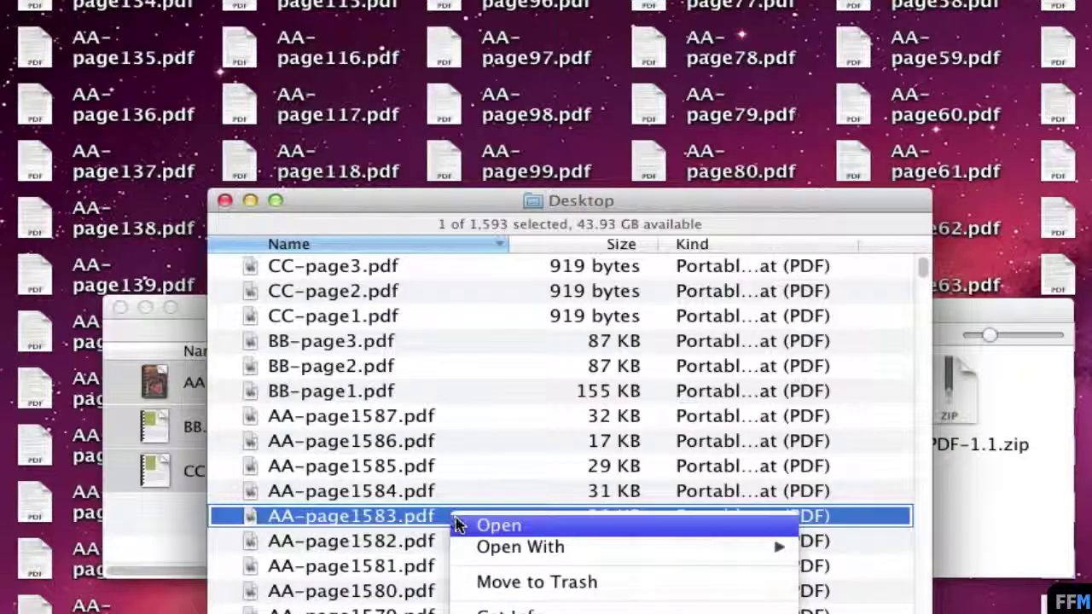
{"action": "left_click", "coordinate": [459, 525]}
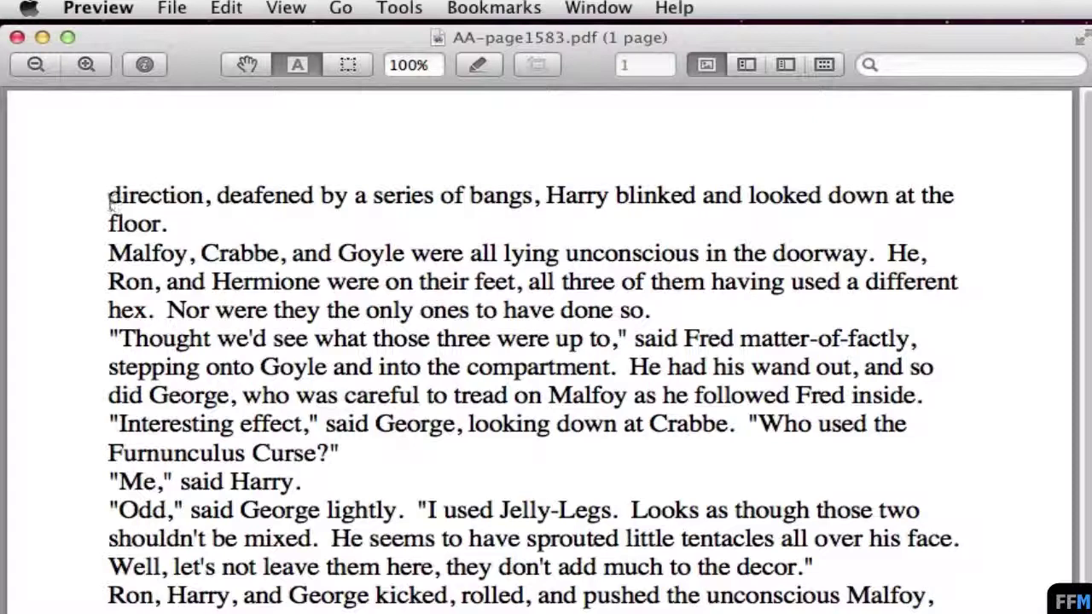
{"action": "left_click_drag", "start_coordinate": [110, 202], "coordinate": [199, 201]}
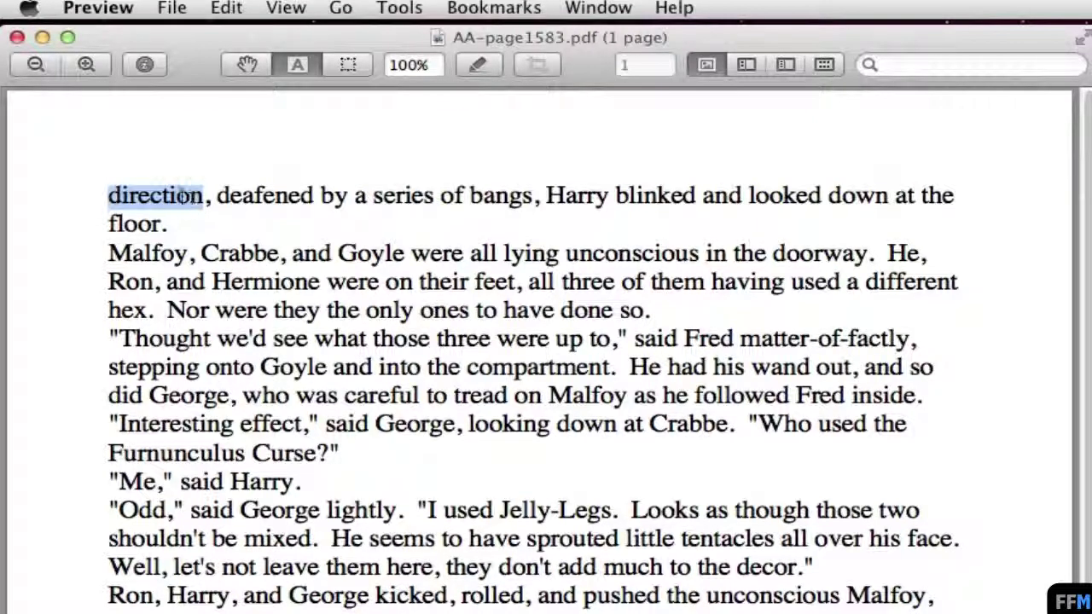
{"action": "right_click", "coordinate": [183, 200]}
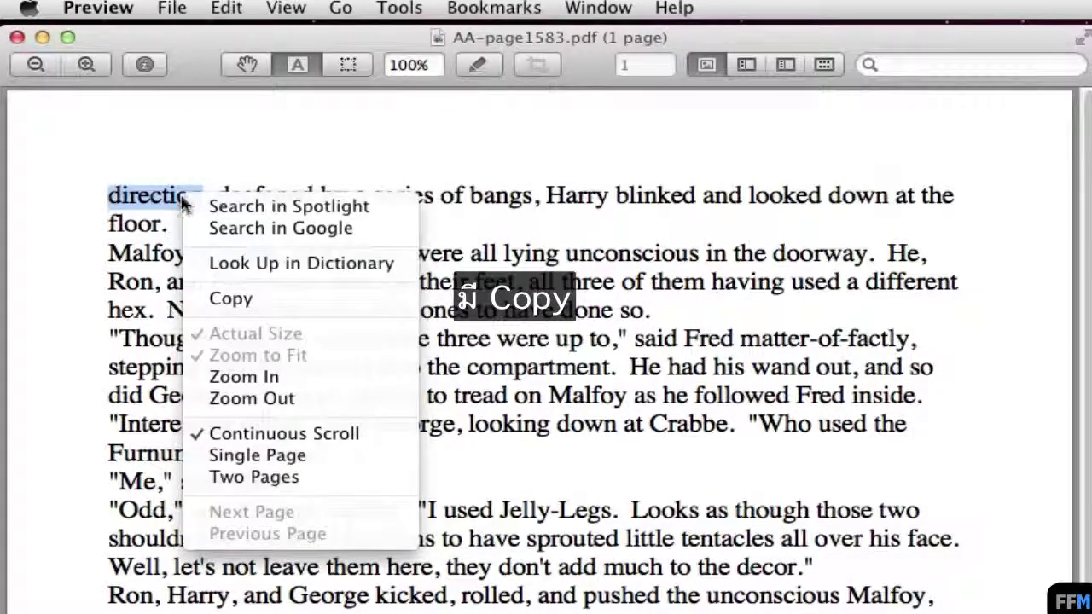